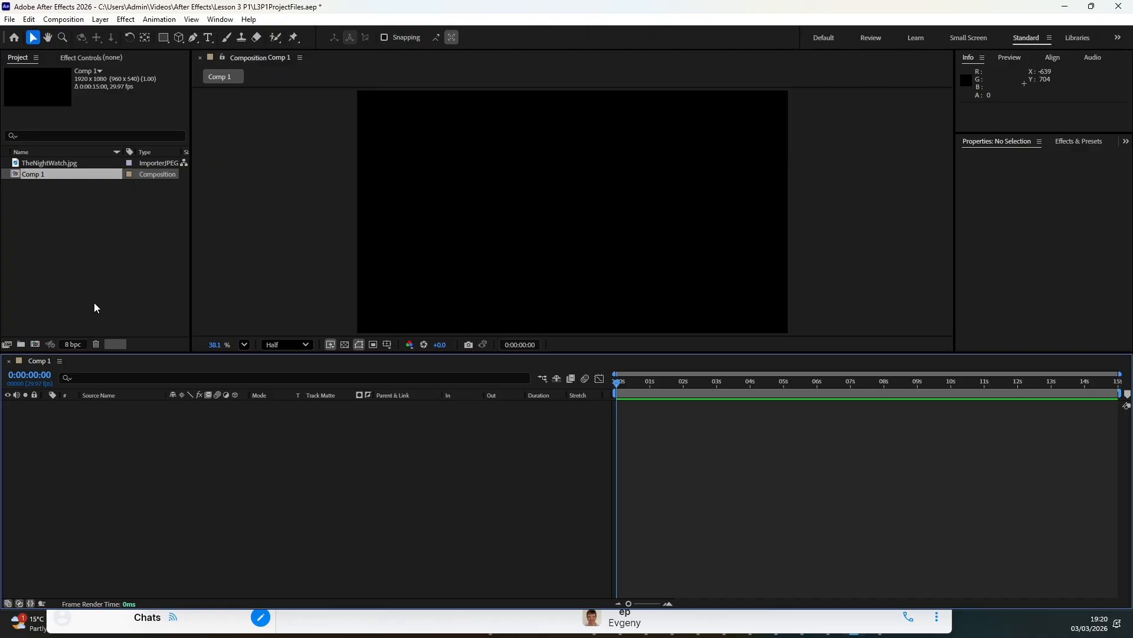
Add TheNightWatch.jpg to Comp 1 and move the layer to frame the golden-haired girl, at Position about 3467, -866
{"action": "left_click_drag", "start_coordinate": [63, 166], "coordinate": [416, 431]}
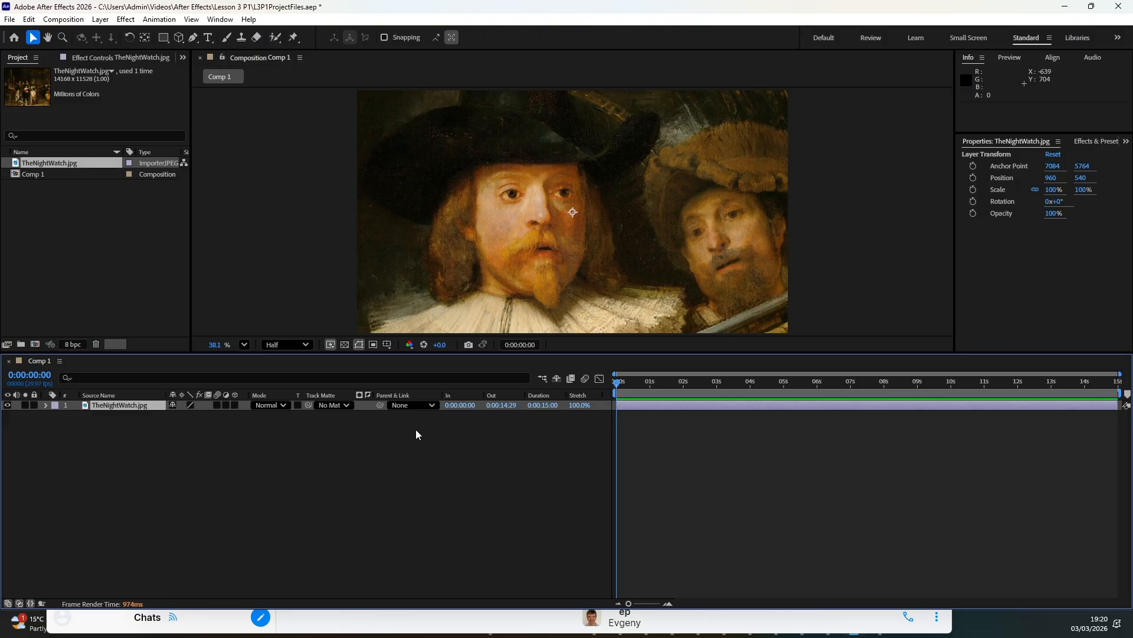
{"action": "left_click_drag", "start_coordinate": [590, 208], "coordinate": [266, 116]}
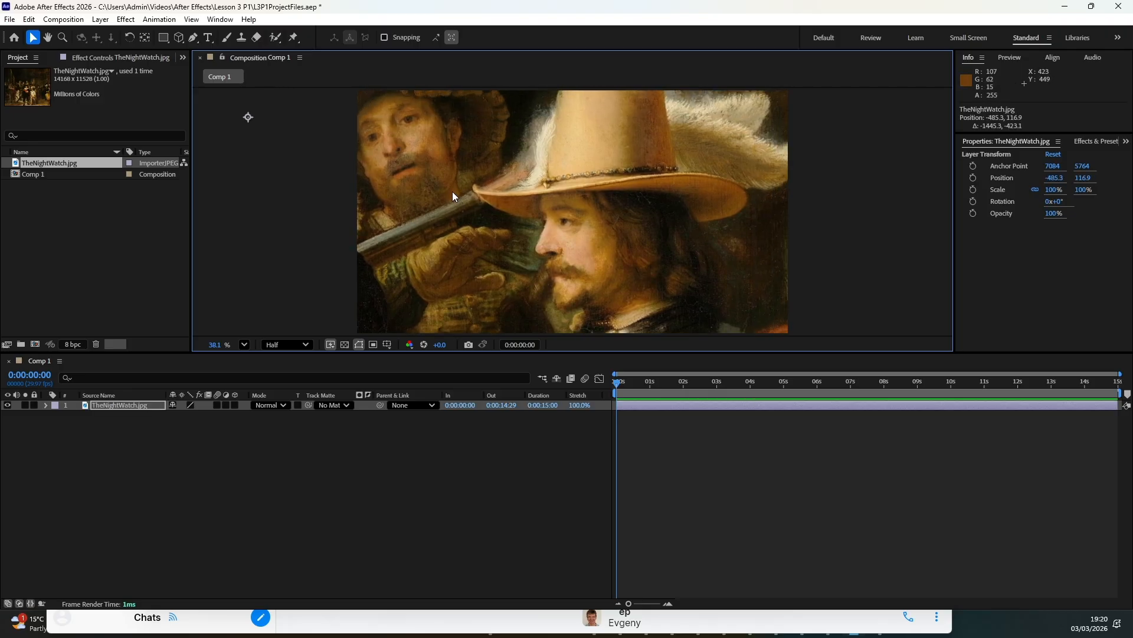
{"action": "mouse_move", "coordinate": [424, 221]}
{"action": "left_mouse_down"}
{"action": "mouse_move", "coordinate": [468, 200]}
{"action": "mouse_move", "coordinate": [586, 191]}
{"action": "mouse_move", "coordinate": [650, 137]}
{"action": "mouse_move", "coordinate": [767, 124]}
{"action": "mouse_move", "coordinate": [788, 108]}
{"action": "mouse_move", "coordinate": [731, 154]}
{"action": "mouse_move", "coordinate": [421, 216]}
{"action": "mouse_move", "coordinate": [406, 221]}
{"action": "mouse_move", "coordinate": [418, 242]}
{"action": "left_mouse_up"}
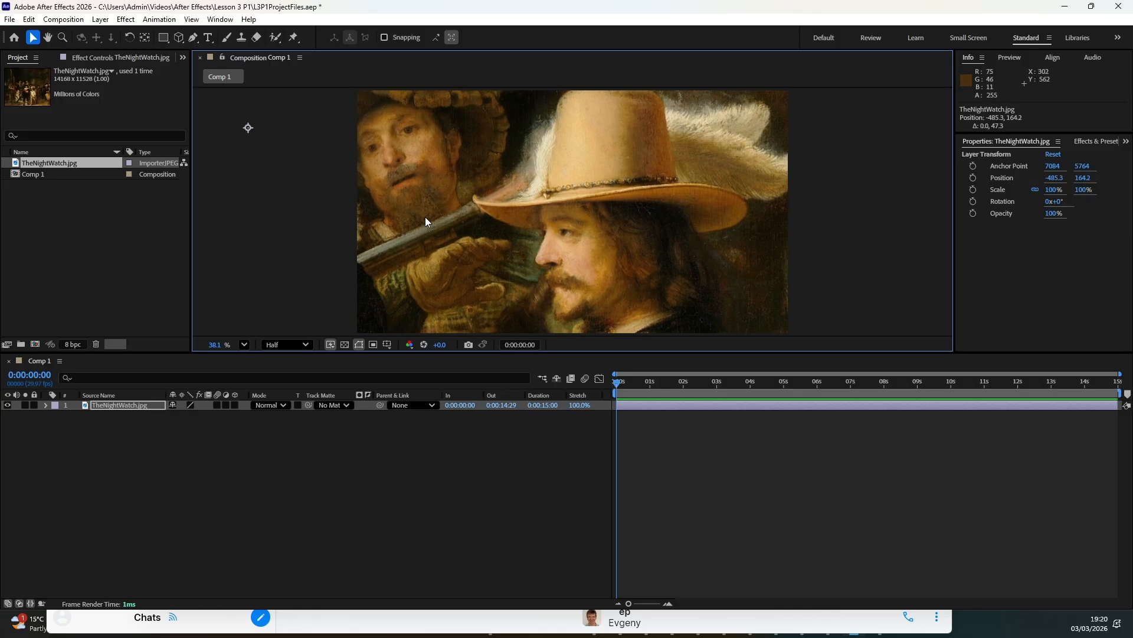
{"action": "mouse_move", "coordinate": [420, 263]}
{"action": "left_mouse_down"}
{"action": "mouse_move", "coordinate": [658, 201]}
{"action": "mouse_move", "coordinate": [646, 232]}
{"action": "left_mouse_up"}
{"action": "mouse_move", "coordinate": [427, 283]}
{"action": "left_mouse_down"}
{"action": "mouse_move", "coordinate": [596, 254]}
{"action": "mouse_move", "coordinate": [647, 227]}
{"action": "mouse_move", "coordinate": [582, 255]}
{"action": "mouse_move", "coordinate": [549, 210]}
{"action": "mouse_move", "coordinate": [638, 222]}
{"action": "left_mouse_up"}
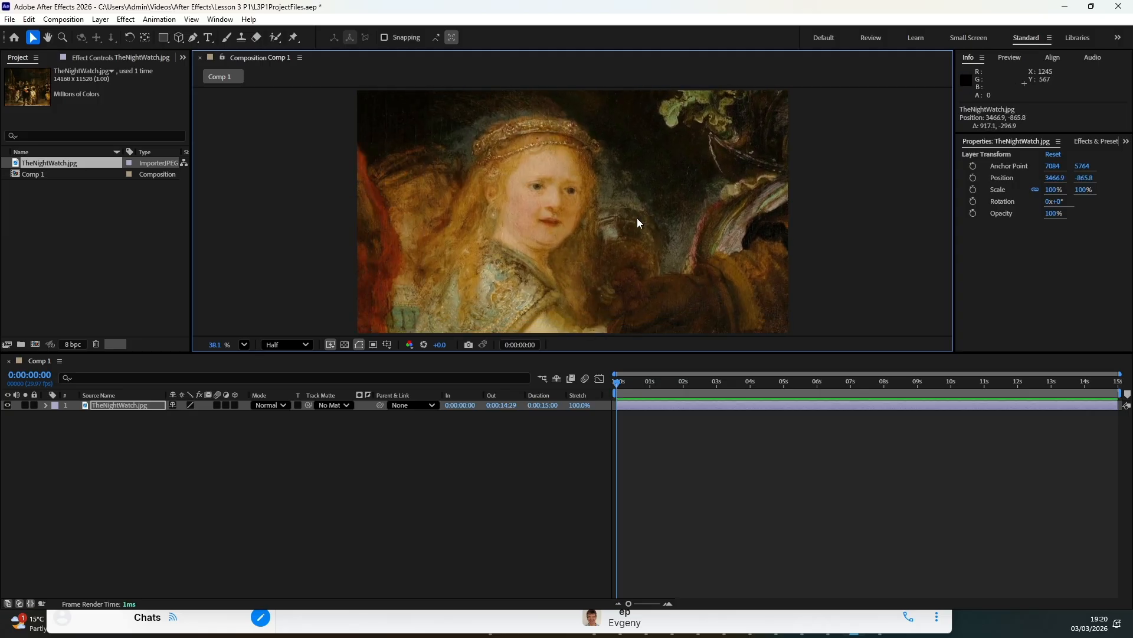
Move the painting layer to frame the moustached man in the tall hat, at Position about 471, 1462
{"action": "left_click_drag", "start_coordinate": [589, 140], "coordinate": [582, 314]}
{"action": "left_click_drag", "start_coordinate": [556, 161], "coordinate": [581, 307]}
{"action": "left_click_drag", "start_coordinate": [561, 177], "coordinate": [595, 317]}
{"action": "mouse_move", "coordinate": [560, 213]}
{"action": "left_mouse_down"}
{"action": "mouse_move", "coordinate": [560, 267]}
{"action": "mouse_move", "coordinate": [611, 327]}
{"action": "left_mouse_up"}
{"action": "left_click_drag", "start_coordinate": [607, 243], "coordinate": [333, 214]}
{"action": "mouse_move", "coordinate": [625, 211]}
{"action": "left_mouse_down"}
{"action": "mouse_move", "coordinate": [484, 206]}
{"action": "mouse_move", "coordinate": [432, 187]}
{"action": "left_mouse_up"}
{"action": "left_click_drag", "start_coordinate": [683, 258], "coordinate": [431, 229]}
{"action": "mouse_move", "coordinate": [626, 238]}
{"action": "left_mouse_down"}
{"action": "mouse_move", "coordinate": [572, 200]}
{"action": "mouse_move", "coordinate": [547, 157]}
{"action": "left_mouse_up"}
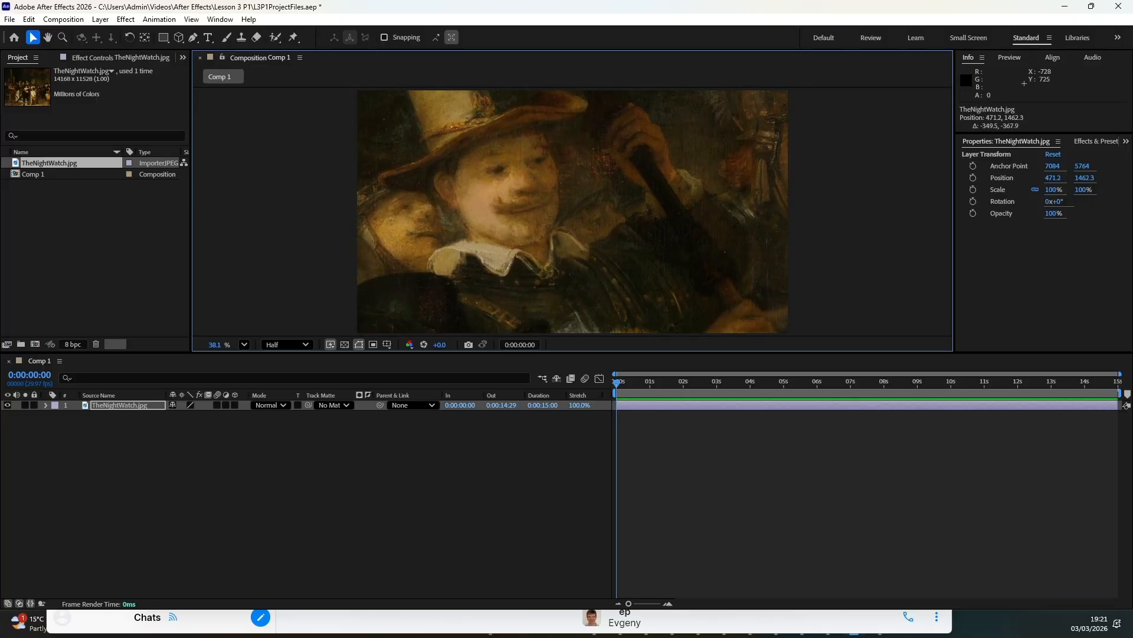
Open the TheNightWatch.jpg footage in its own viewer, enlarge it to examine the whole painting, and close it
{"action": "double_click", "coordinate": [52, 168]}
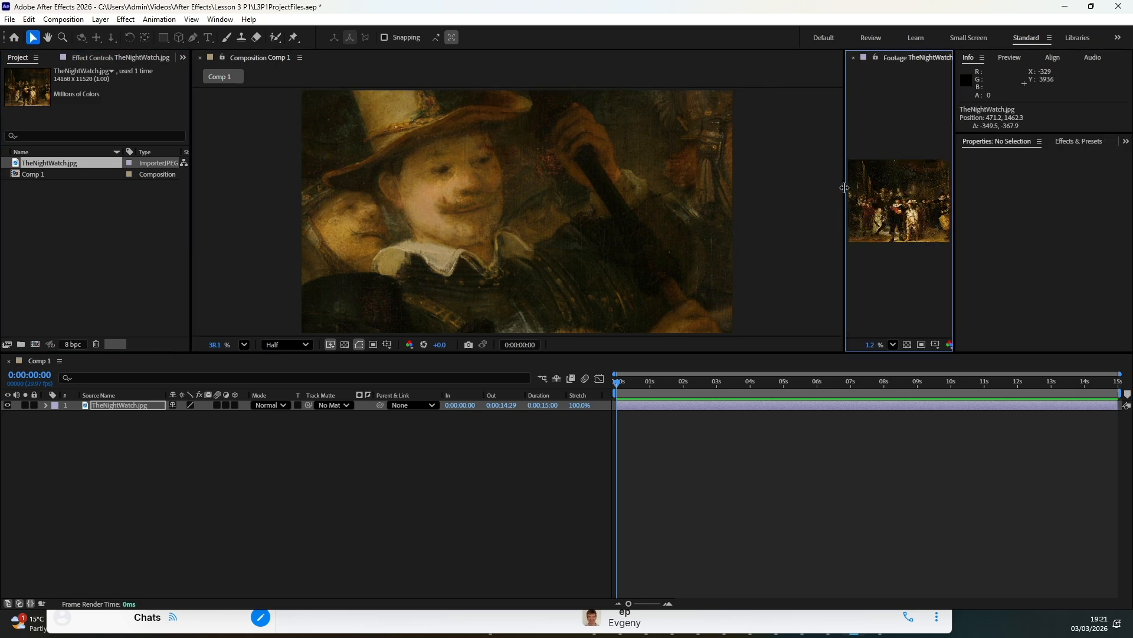
{"action": "left_click_drag", "start_coordinate": [845, 187], "coordinate": [602, 207]}
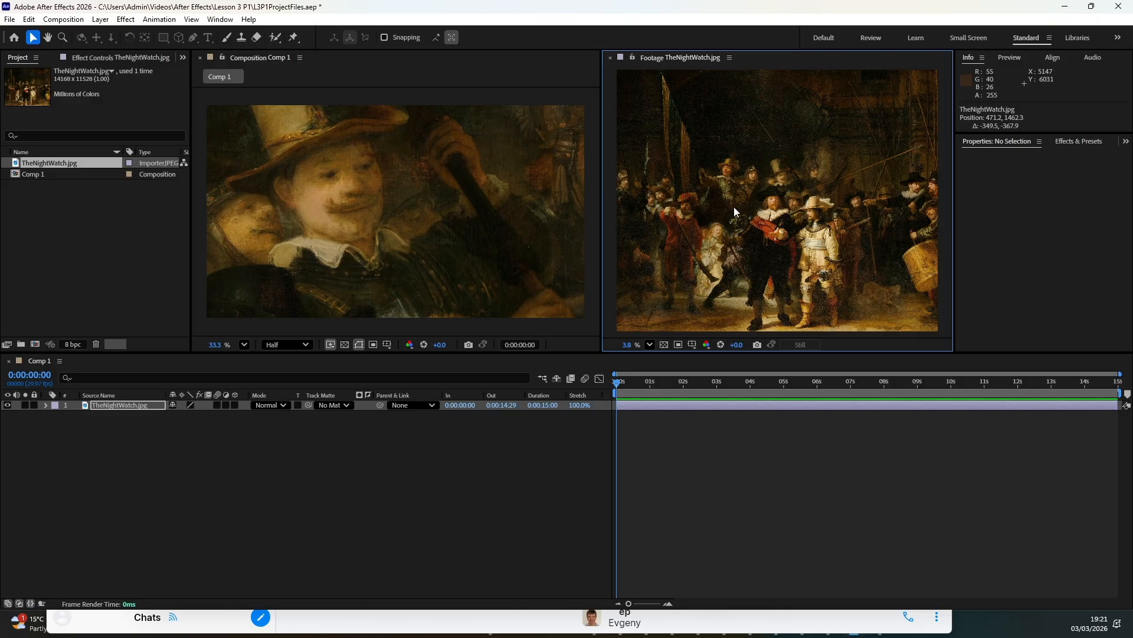
{"action": "left_click", "coordinate": [610, 57]}
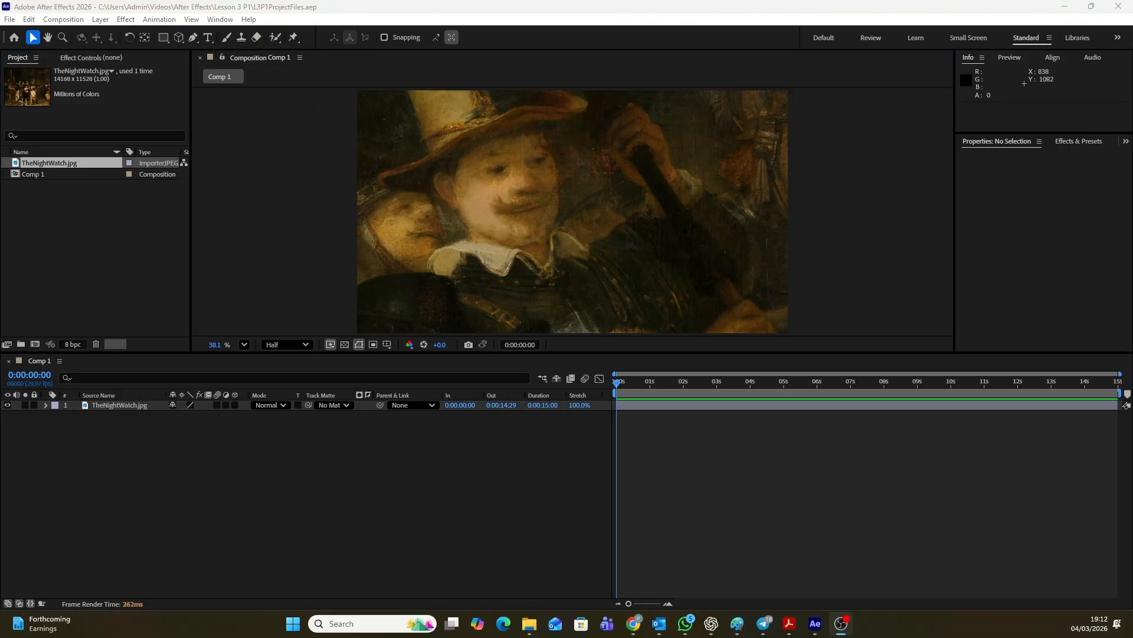
Reveal the painting layer's Position and Scale and set a starting keyframe for both at 0:00:00:00
{"action": "left_click", "coordinate": [661, 406]}
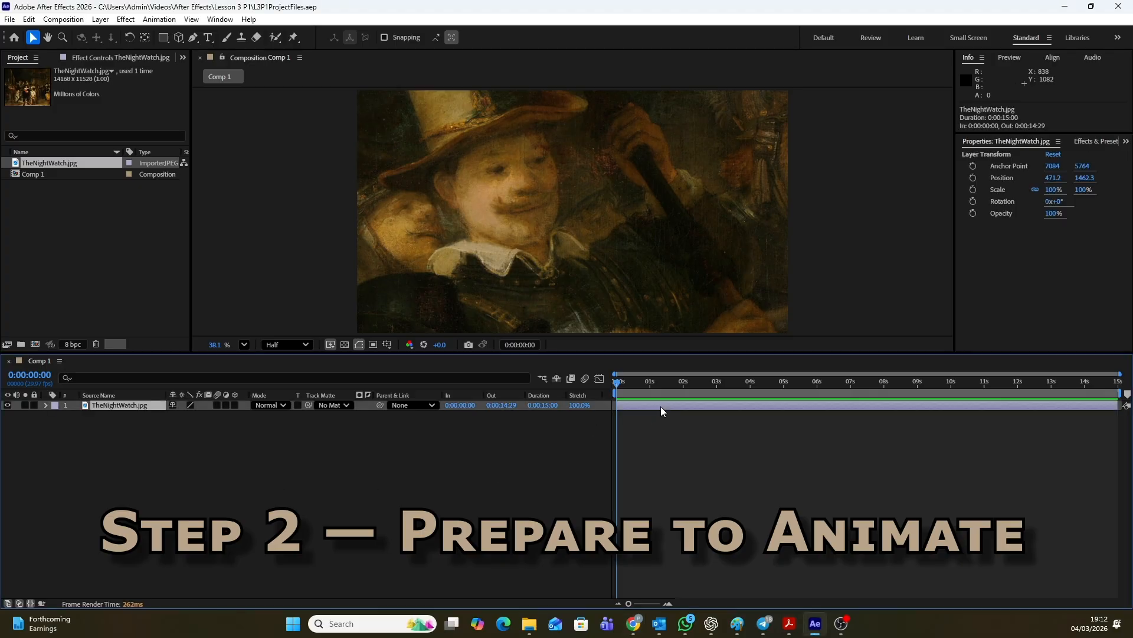
{"action": "key", "text": "p"}
{"action": "key", "text": "shift+s"}
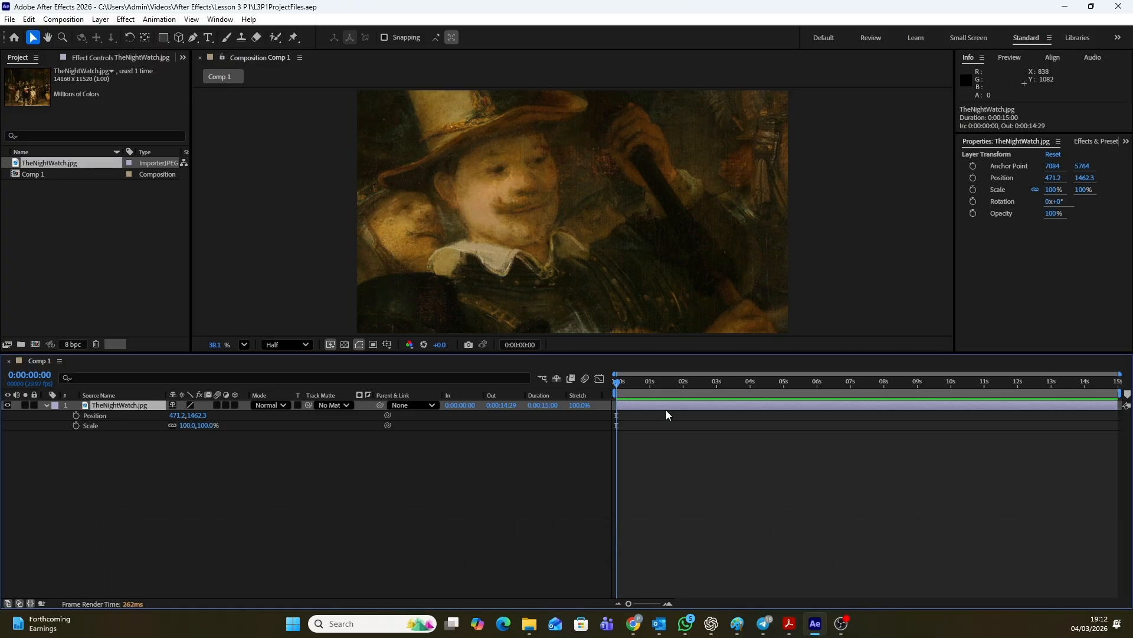
{"action": "left_click_drag", "start_coordinate": [617, 384], "coordinate": [633, 384]}
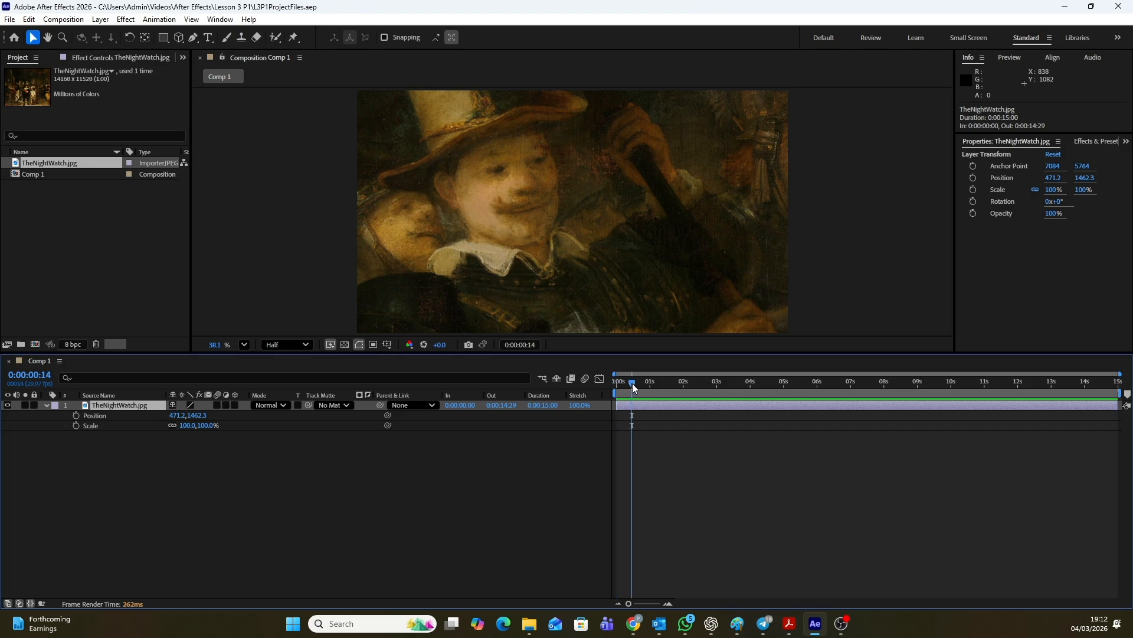
{"action": "key", "text": "Home"}
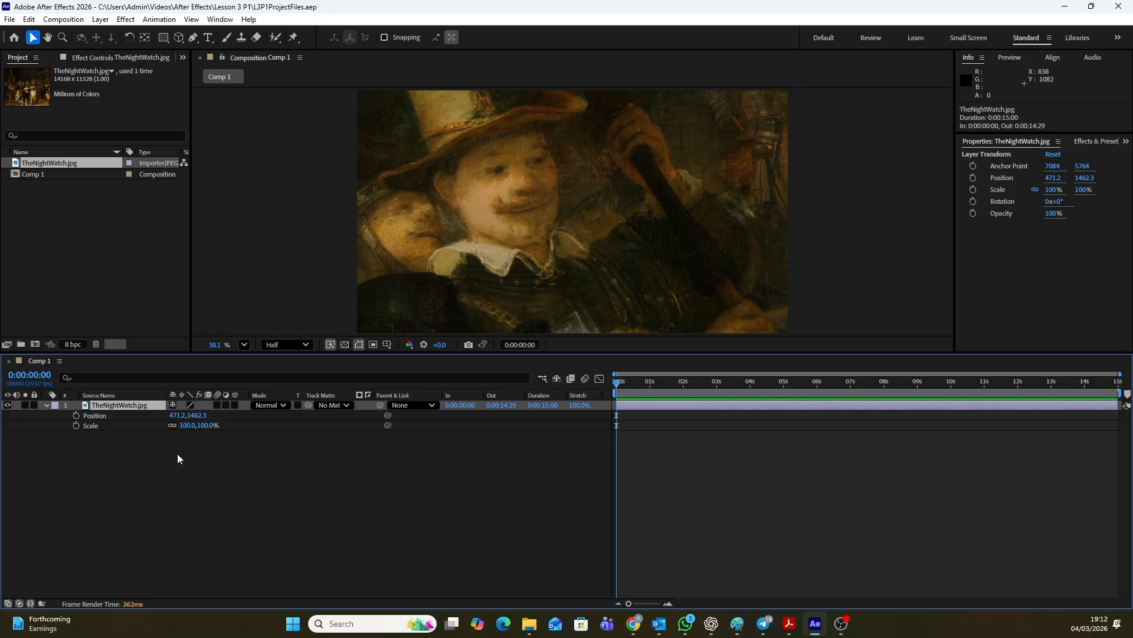
{"action": "left_click", "coordinate": [73, 416]}
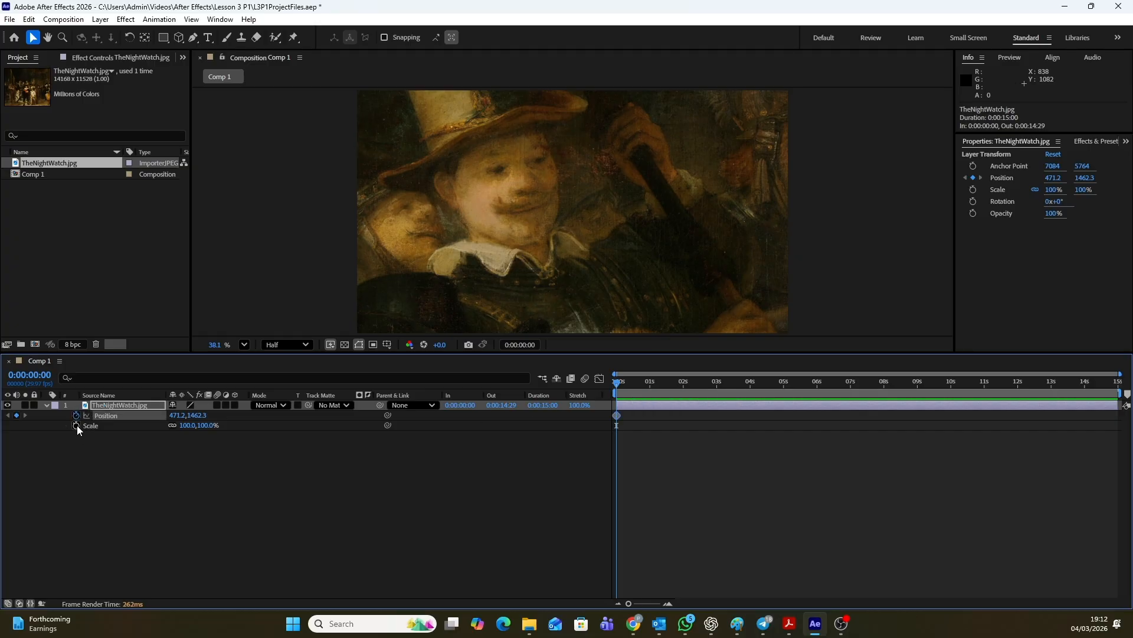
{"action": "left_click", "coordinate": [76, 425]}
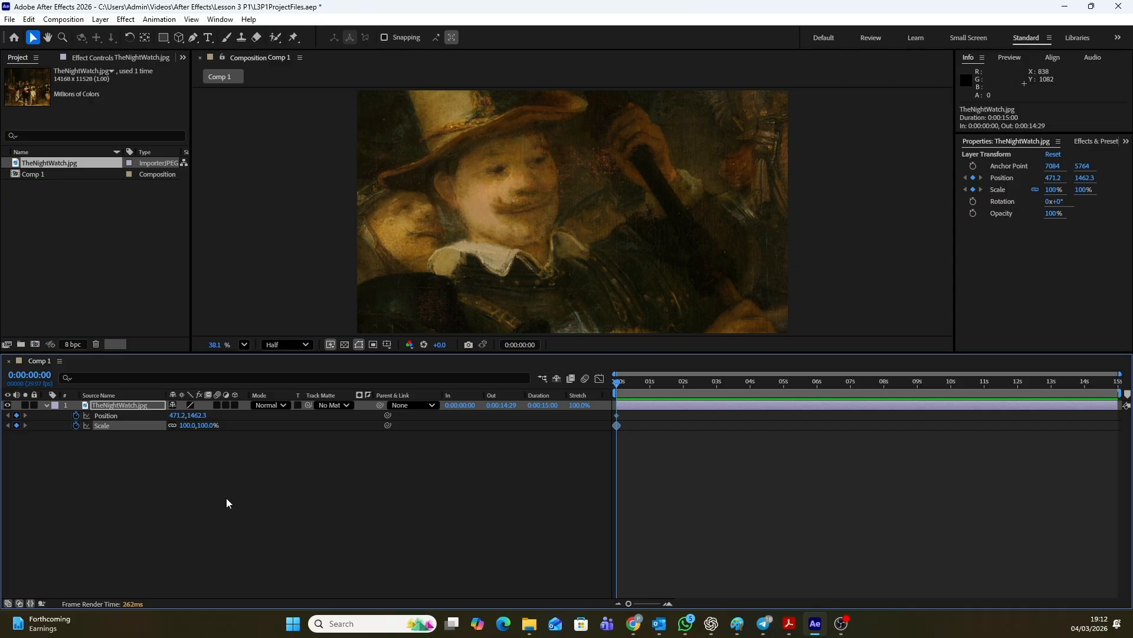
At the first frame, move the layer to the black-hatted captain at Position about 1162, 551 and reduce Scale to 19%
{"action": "mouse_move", "coordinate": [690, 152]}
{"action": "left_mouse_down"}
{"action": "mouse_move", "coordinate": [685, 139]}
{"action": "mouse_move", "coordinate": [550, 86]}
{"action": "left_mouse_up"}
{"action": "mouse_move", "coordinate": [651, 224]}
{"action": "left_mouse_down"}
{"action": "mouse_move", "coordinate": [566, 128]}
{"action": "mouse_move", "coordinate": [527, 116]}
{"action": "mouse_move", "coordinate": [688, 104]}
{"action": "left_mouse_up"}
{"action": "mouse_move", "coordinate": [407, 264]}
{"action": "left_mouse_down"}
{"action": "mouse_move", "coordinate": [545, 241]}
{"action": "mouse_move", "coordinate": [687, 267]}
{"action": "left_mouse_up"}
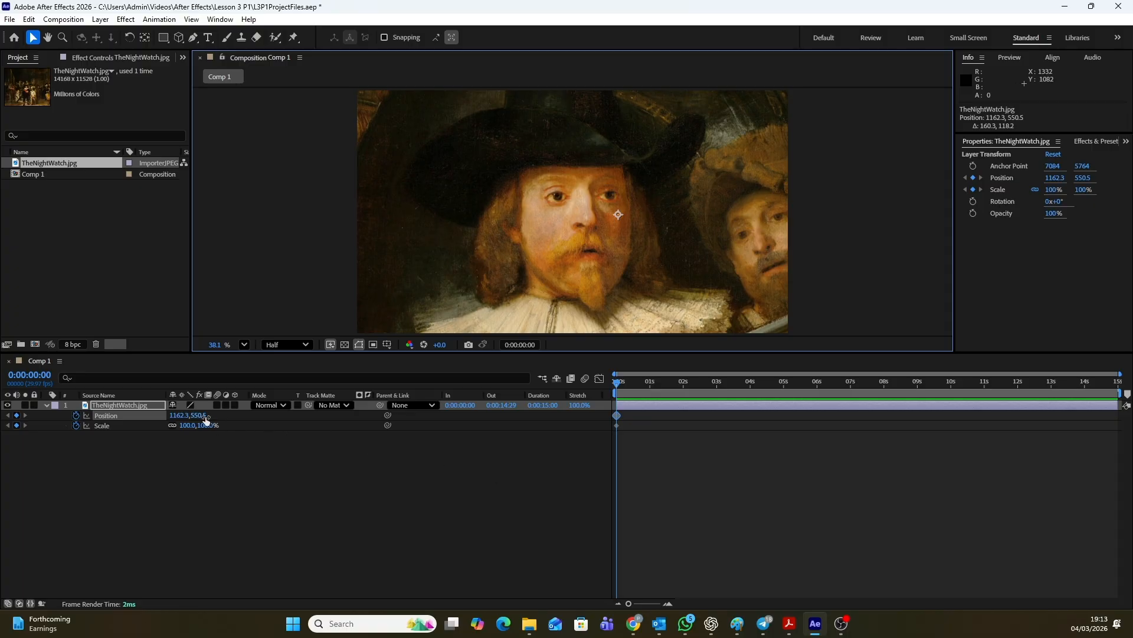
{"action": "left_click_drag", "start_coordinate": [207, 425], "coordinate": [158, 419]}
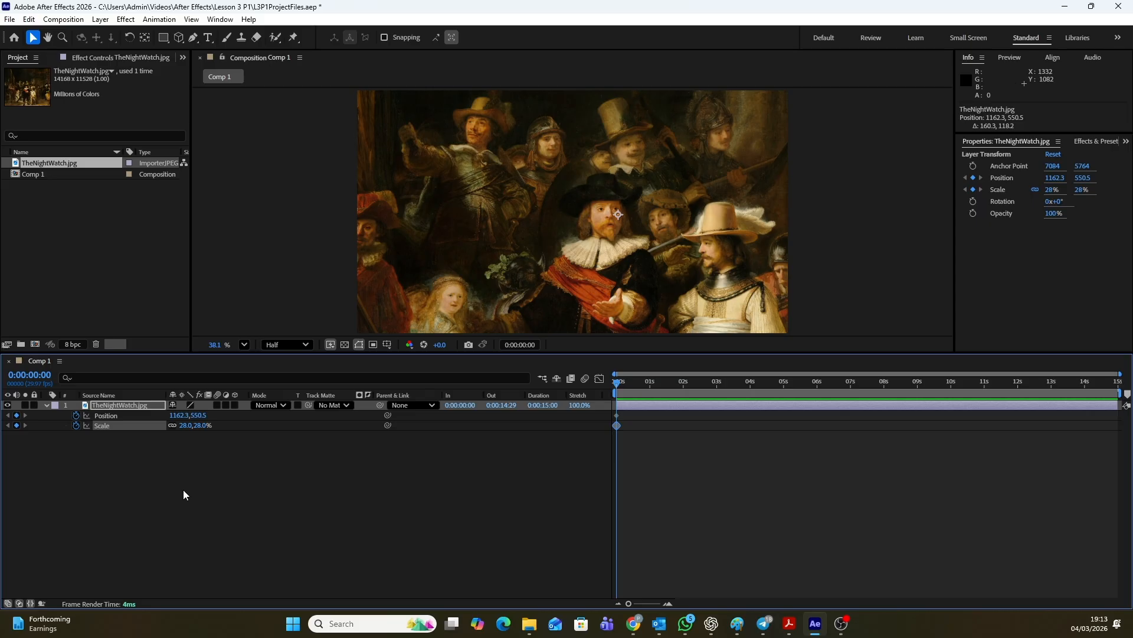
{"action": "left_click_drag", "start_coordinate": [201, 429], "coordinate": [197, 426]}
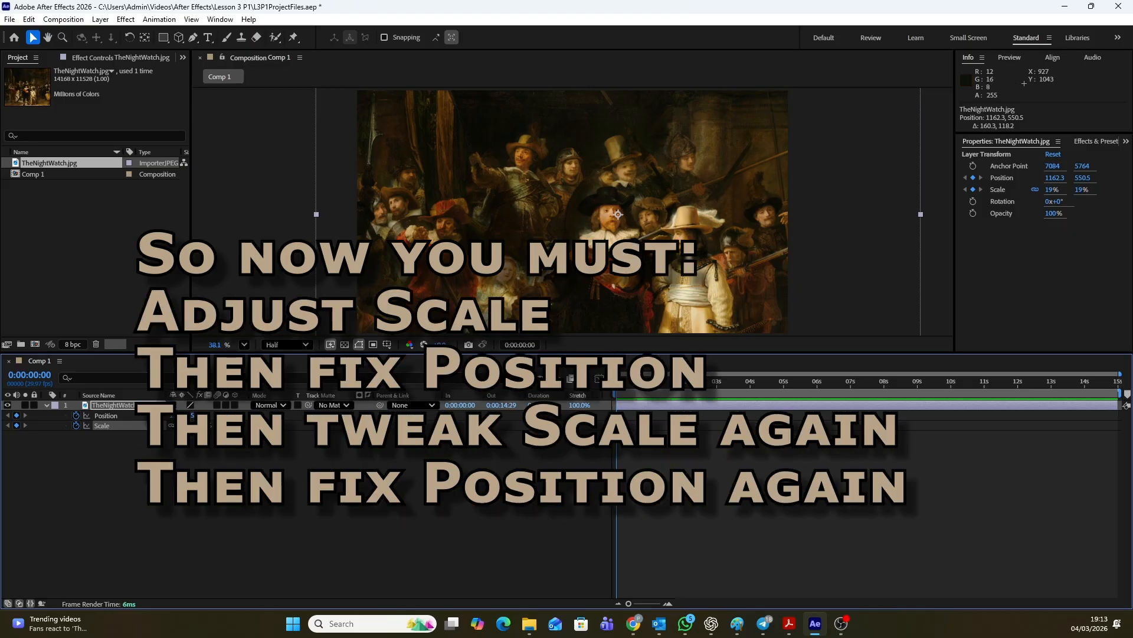
Reframe the captain more closely at the first frame with Scale 63% and Position about 1105, 516
{"action": "left_click_drag", "start_coordinate": [617, 247], "coordinate": [579, 241]}
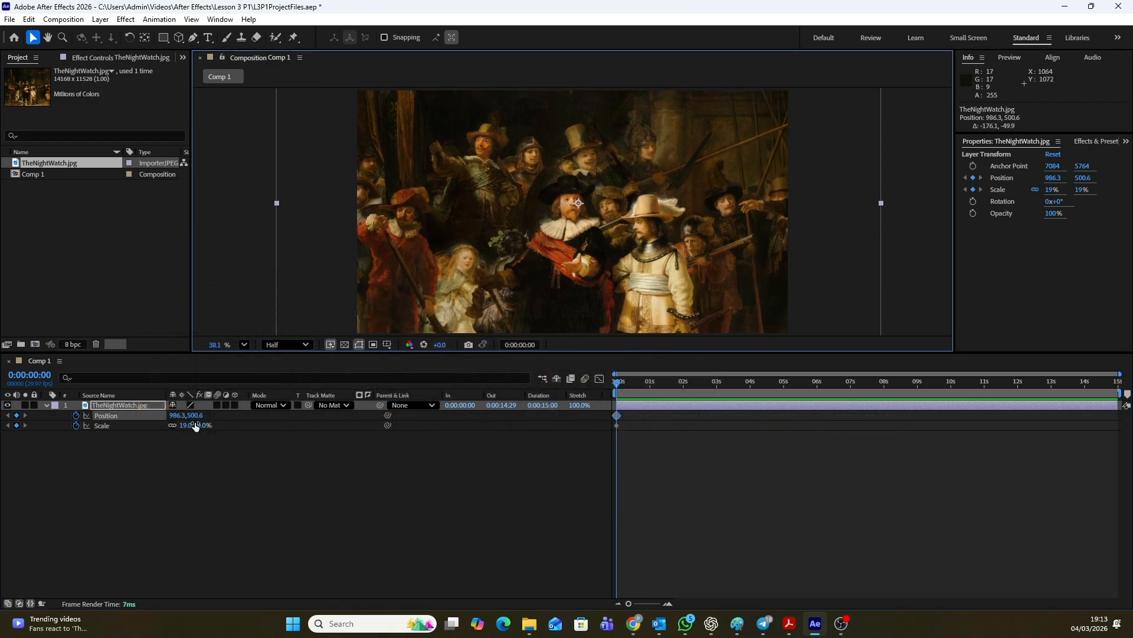
{"action": "left_click_drag", "start_coordinate": [191, 416], "coordinate": [196, 417]}
{"action": "key", "text": "ctrl+z"}
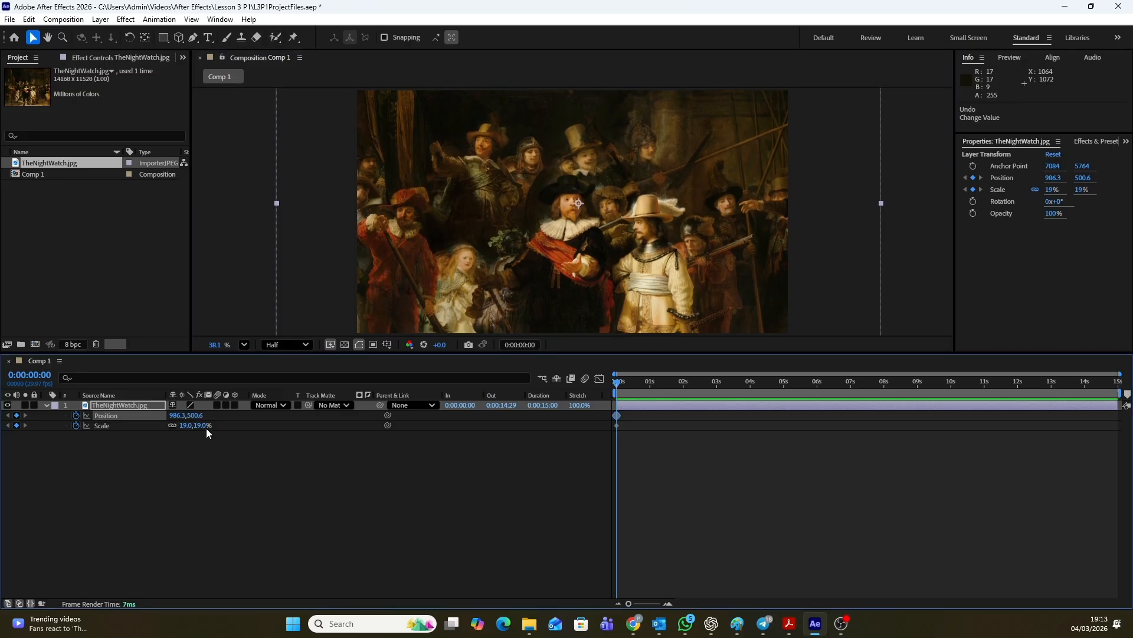
{"action": "left_click_drag", "start_coordinate": [202, 432], "coordinate": [228, 427]}
{"action": "left_click_drag", "start_coordinate": [561, 226], "coordinate": [587, 230]}
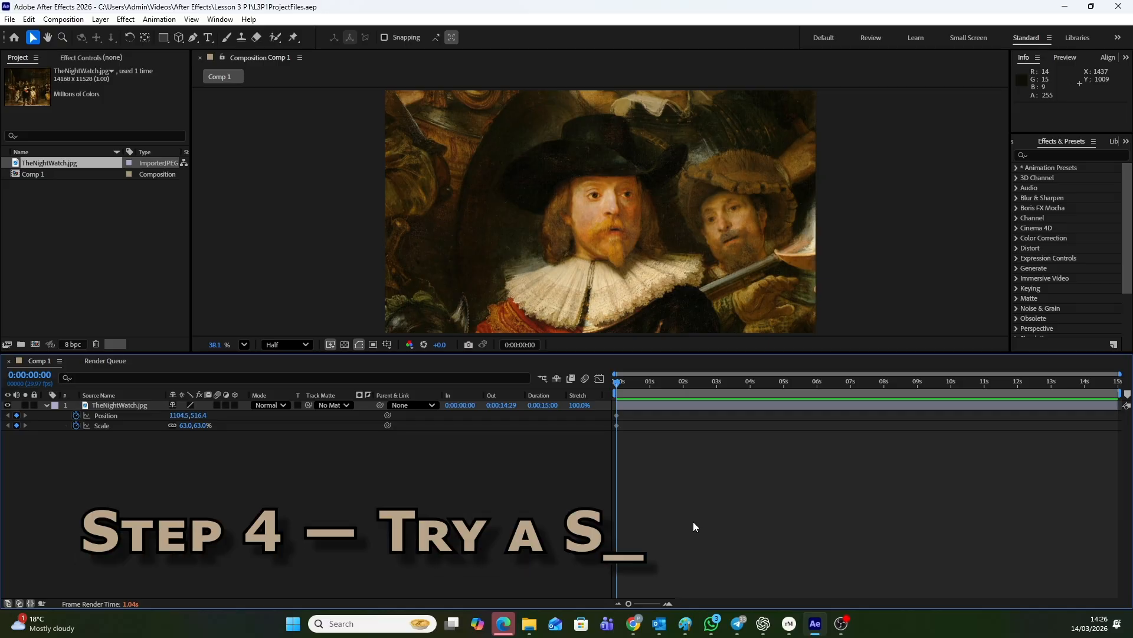
At the last frame, 0:00:14:29, frame the golden-haired girl with Scale 79% and Position about 3091, -585
{"action": "key", "text": "End"}
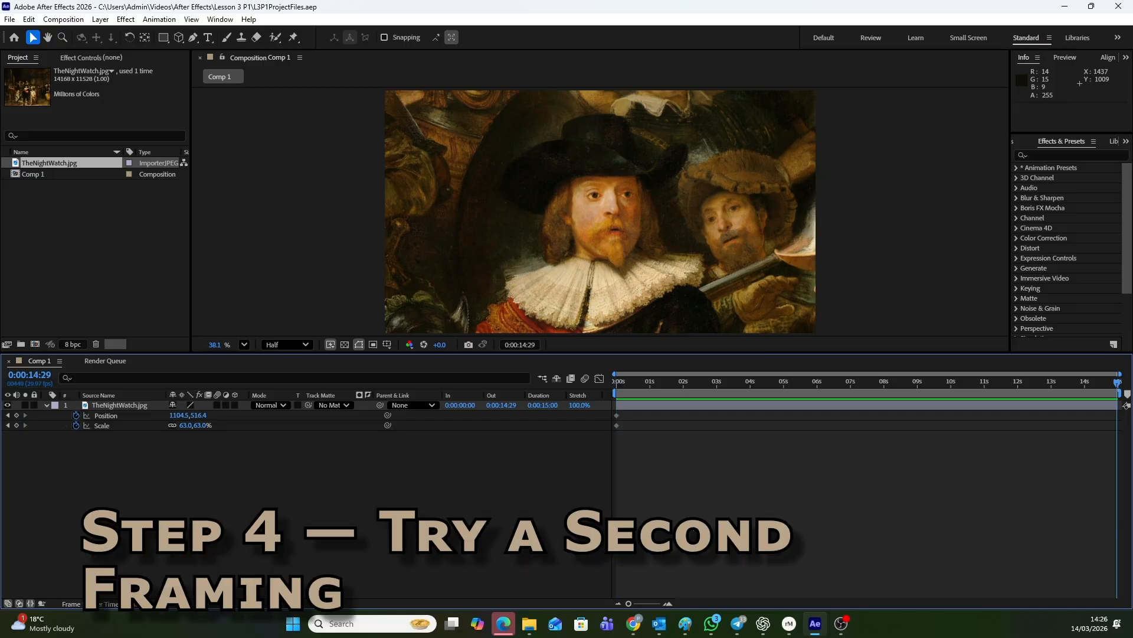
{"action": "left_click_drag", "start_coordinate": [500, 258], "coordinate": [689, 203]}
{"action": "mouse_move", "coordinate": [536, 281]}
{"action": "left_mouse_down"}
{"action": "mouse_move", "coordinate": [636, 255]}
{"action": "mouse_move", "coordinate": [637, 226]}
{"action": "left_mouse_up"}
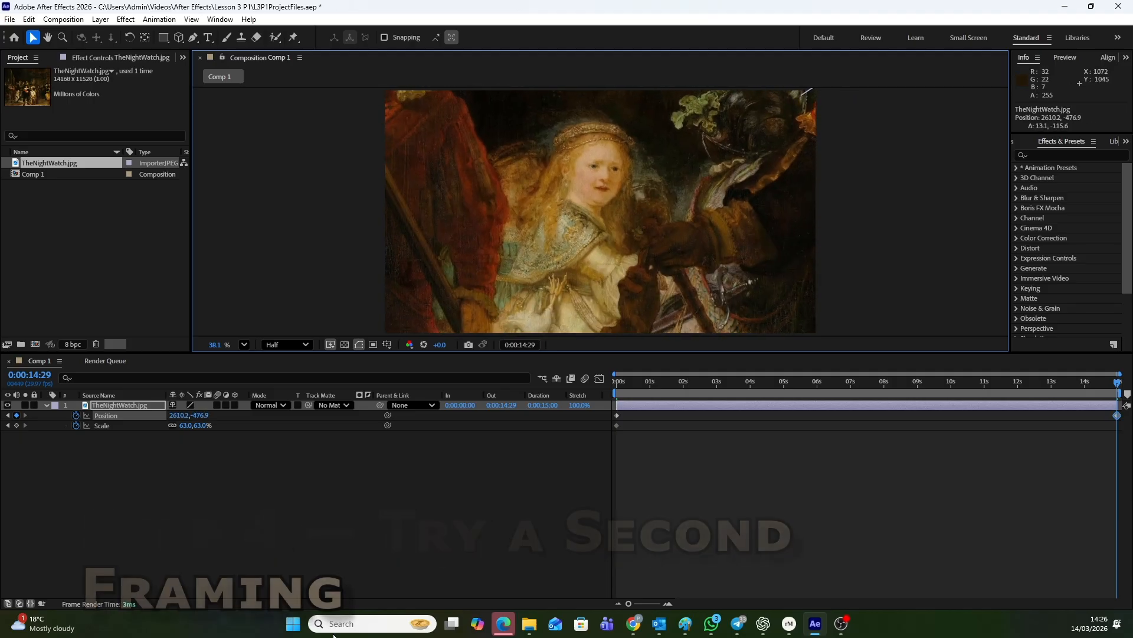
{"action": "left_click_drag", "start_coordinate": [615, 222], "coordinate": [623, 250]}
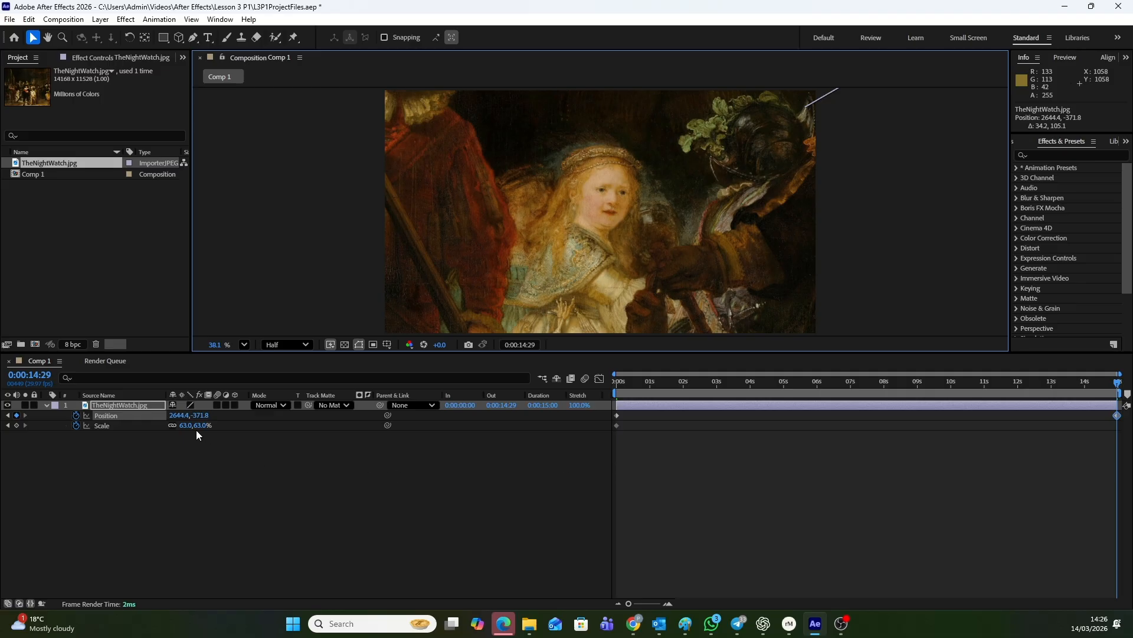
{"action": "left_click_drag", "start_coordinate": [199, 429], "coordinate": [650, 254]}
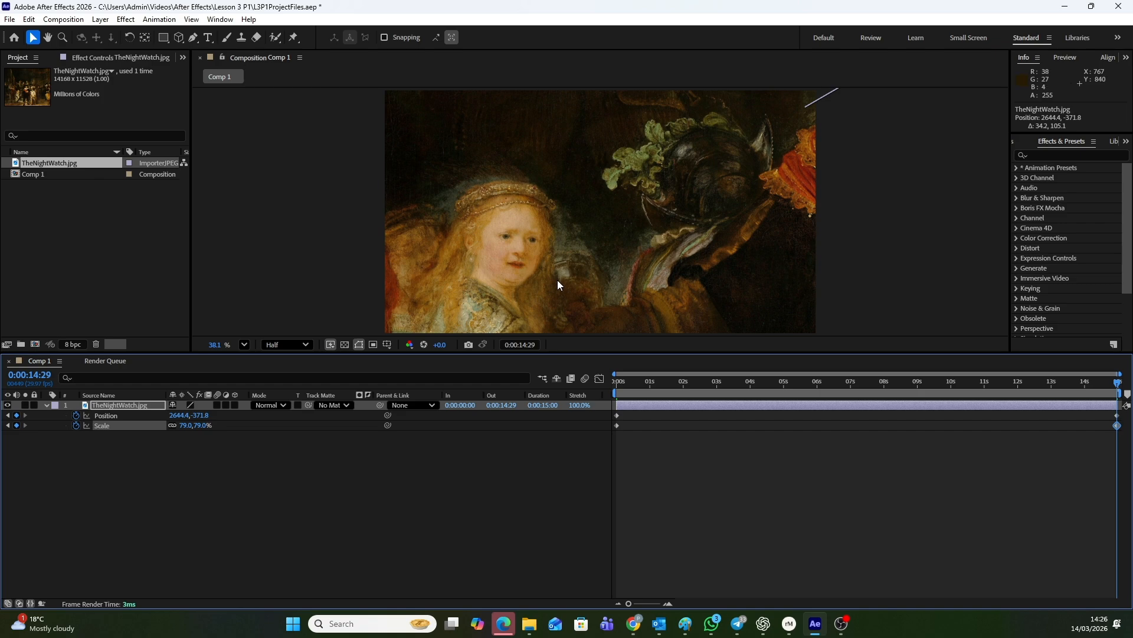
{"action": "left_click_drag", "start_coordinate": [557, 284], "coordinate": [659, 240]}
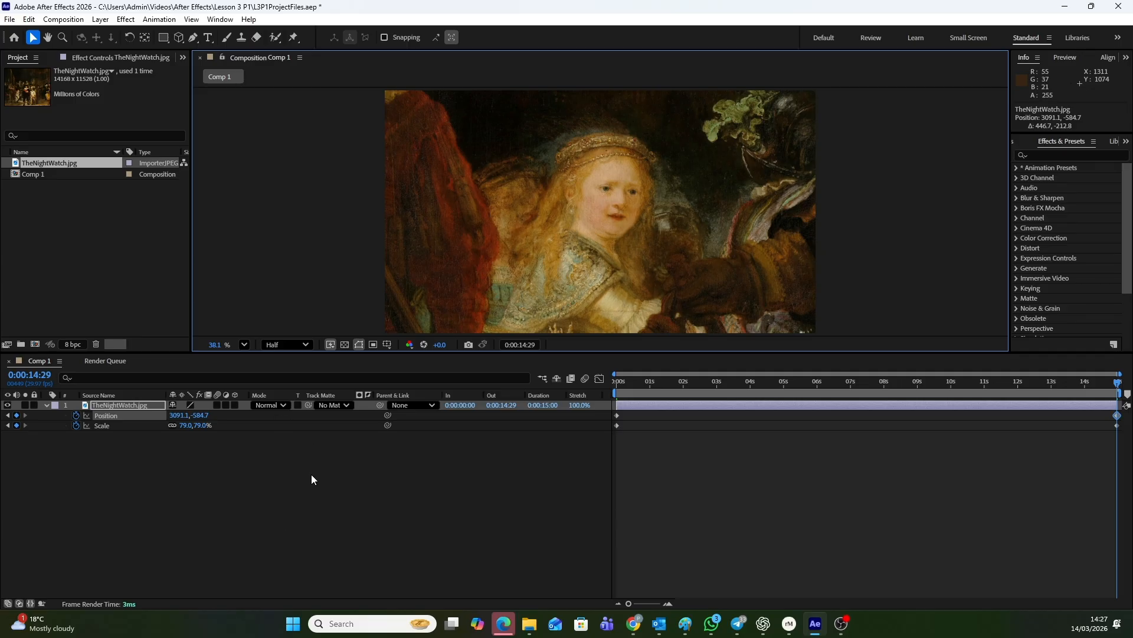
Tighten the girl's framing at the last frame with Position about 3643, -855 and Scale 104%
{"action": "left_click_drag", "start_coordinate": [200, 428], "coordinate": [214, 428]}
{"action": "left_click_drag", "start_coordinate": [495, 281], "coordinate": [619, 221]}
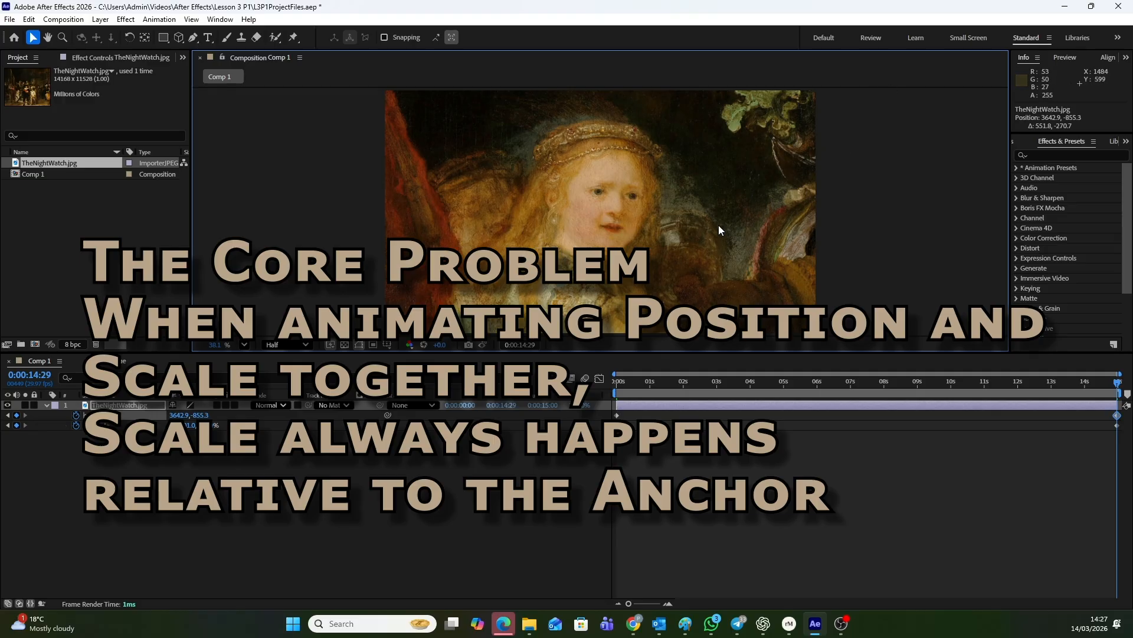
{"action": "mouse_move", "coordinate": [211, 427]}
{"action": "left_mouse_down"}
{"action": "mouse_move", "coordinate": [201, 432]}
{"action": "mouse_move", "coordinate": [215, 433]}
{"action": "left_mouse_up"}
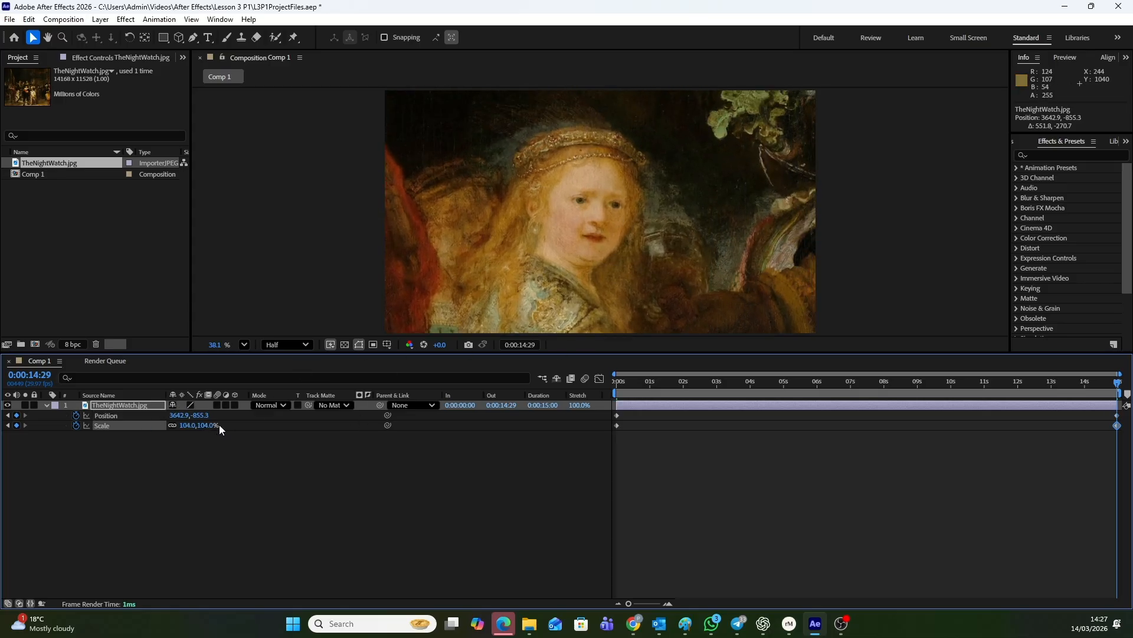
Set the last frame's Scale to 56% and move the layer between the girl and the captain, ending at Position about 1302, 335
{"action": "left_click_drag", "start_coordinate": [207, 426], "coordinate": [179, 428]}
{"action": "left_click_drag", "start_coordinate": [721, 136], "coordinate": [527, 197]}
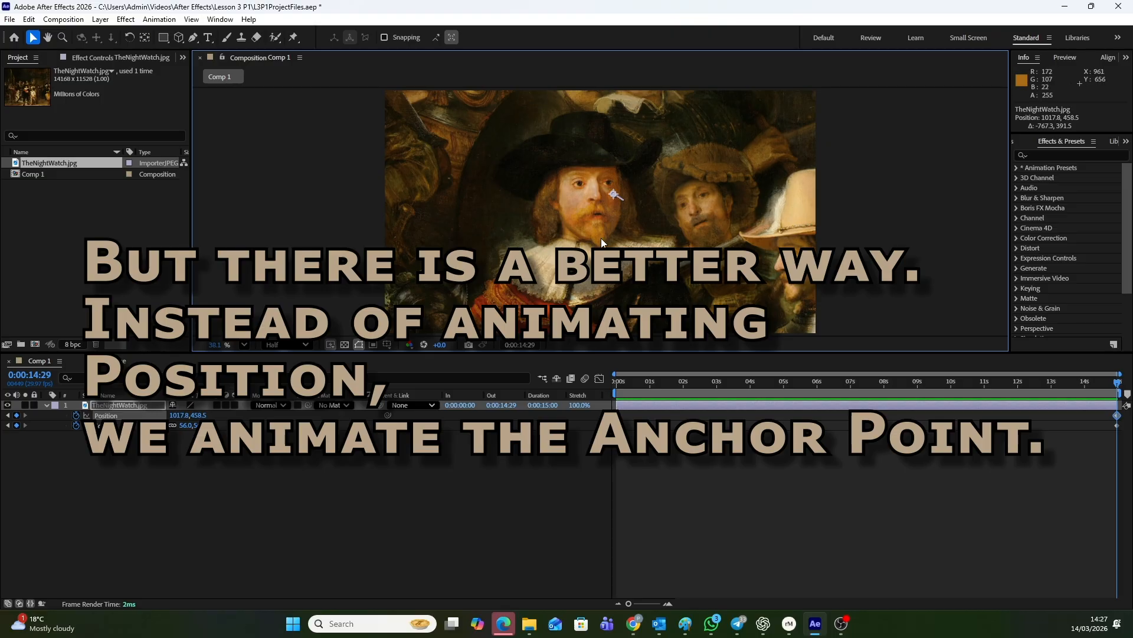
{"action": "left_click_drag", "start_coordinate": [538, 270], "coordinate": [757, 166]}
{"action": "left_click_drag", "start_coordinate": [564, 296], "coordinate": [668, 231]}
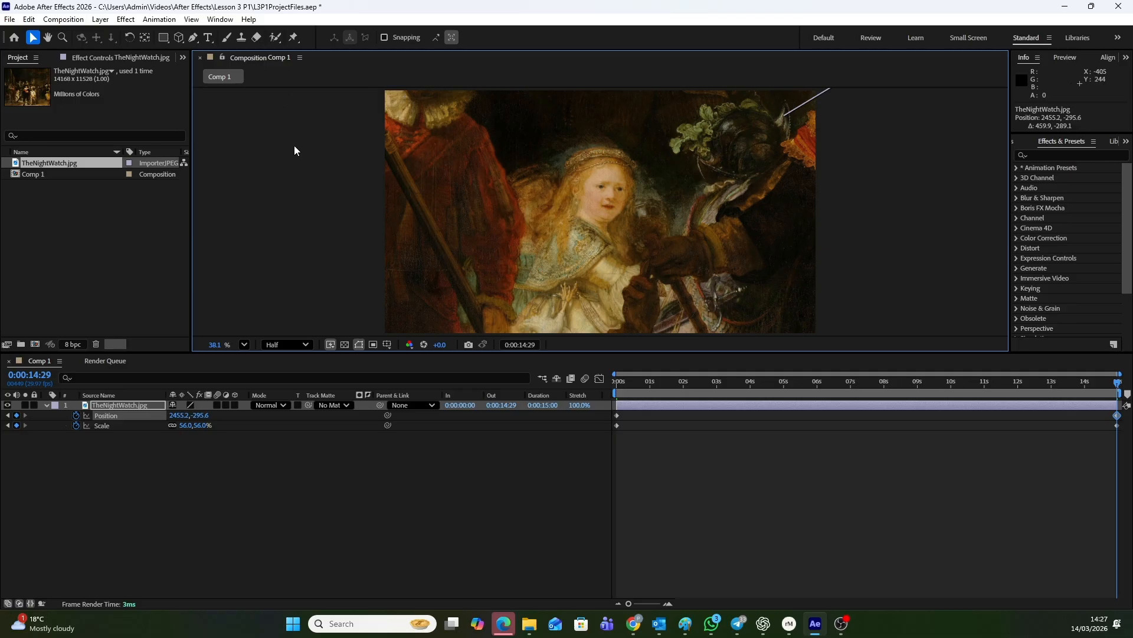
{"action": "mouse_move", "coordinate": [773, 161]}
{"action": "left_mouse_down"}
{"action": "mouse_move", "coordinate": [677, 218]}
{"action": "mouse_move", "coordinate": [530, 275]}
{"action": "left_mouse_up"}
{"action": "left_click_drag", "start_coordinate": [739, 134], "coordinate": [677, 167]}
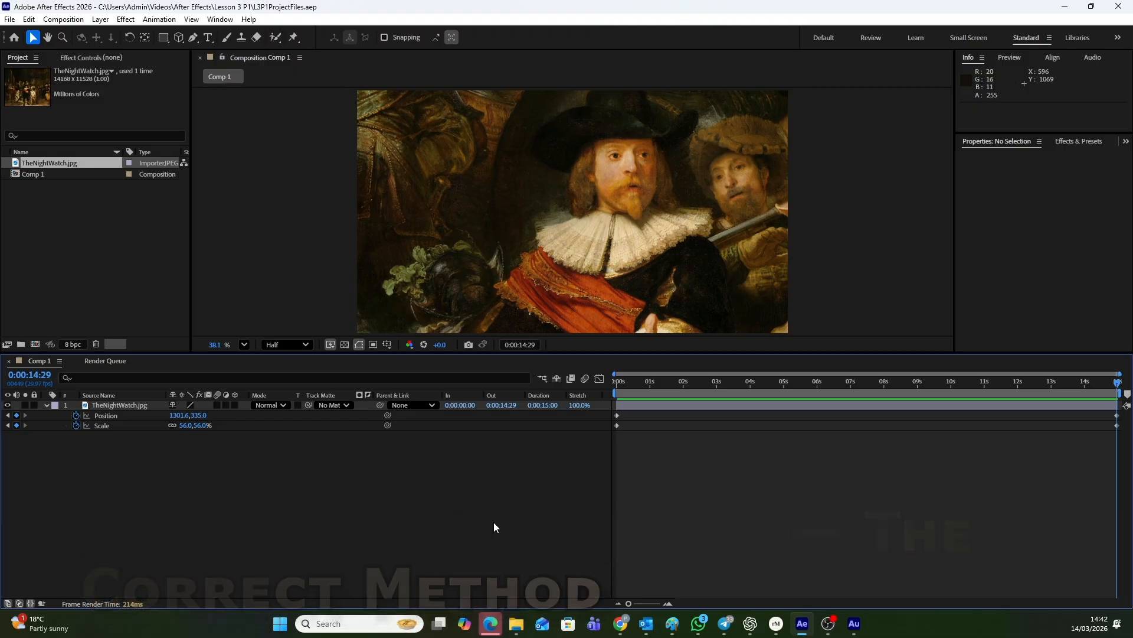
Delete the keyframed painting layer and add a fresh copy of TheNightWatch.jpg to Comp 1
{"action": "left_click", "coordinate": [717, 402]}
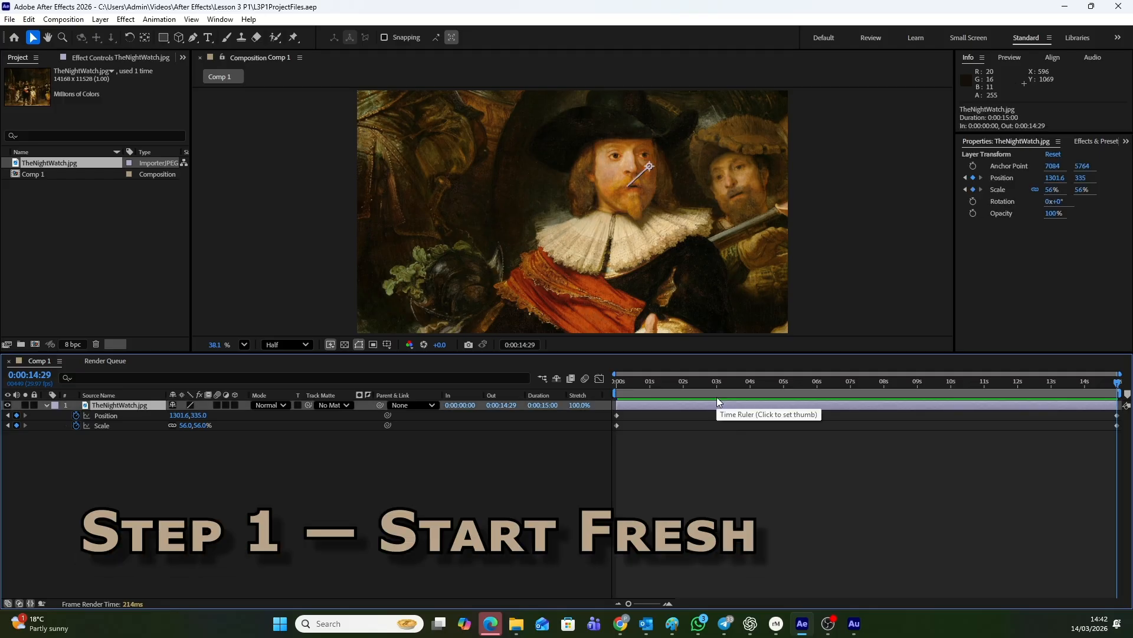
{"action": "key", "text": "Delete"}
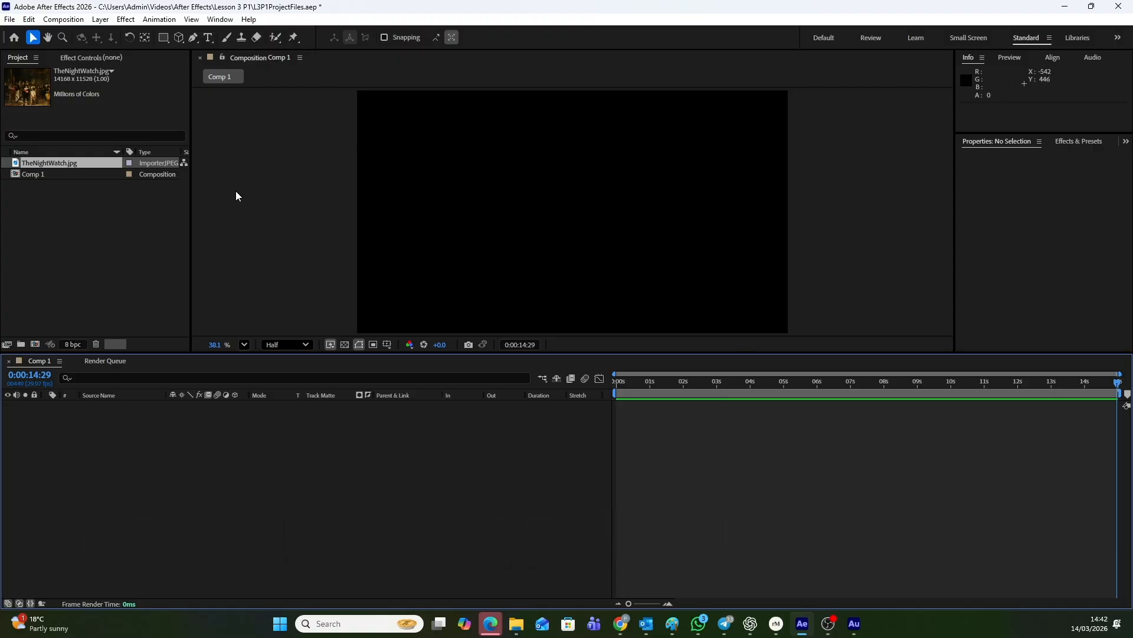
{"action": "left_click", "coordinate": [90, 223]}
{"action": "left_click", "coordinate": [72, 166]}
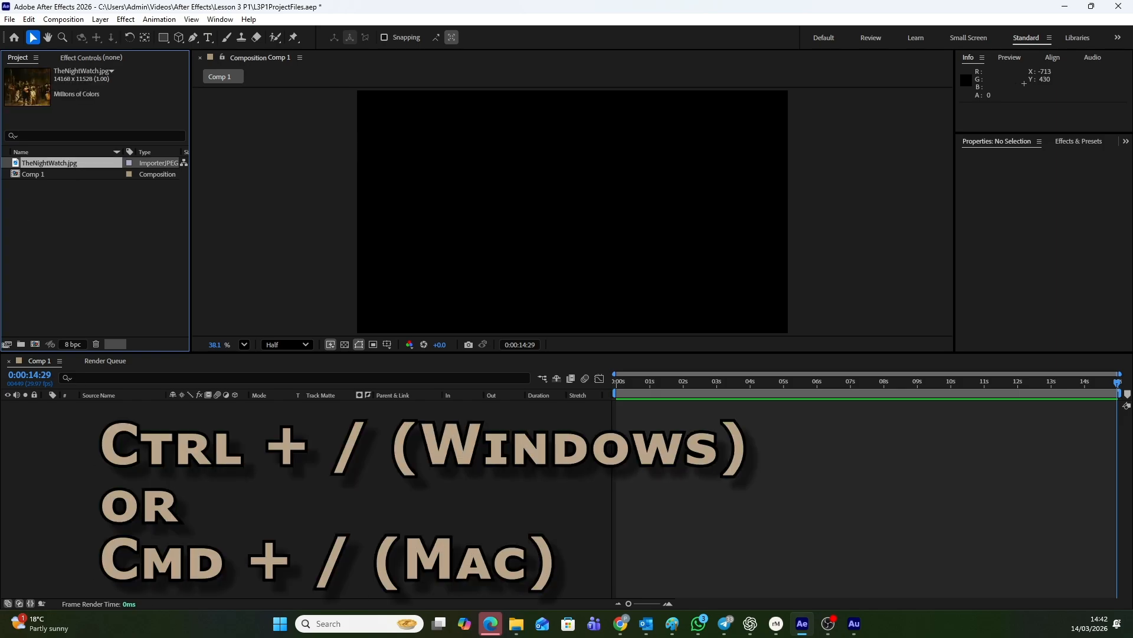
{"action": "key", "text": "ctrl+slash"}
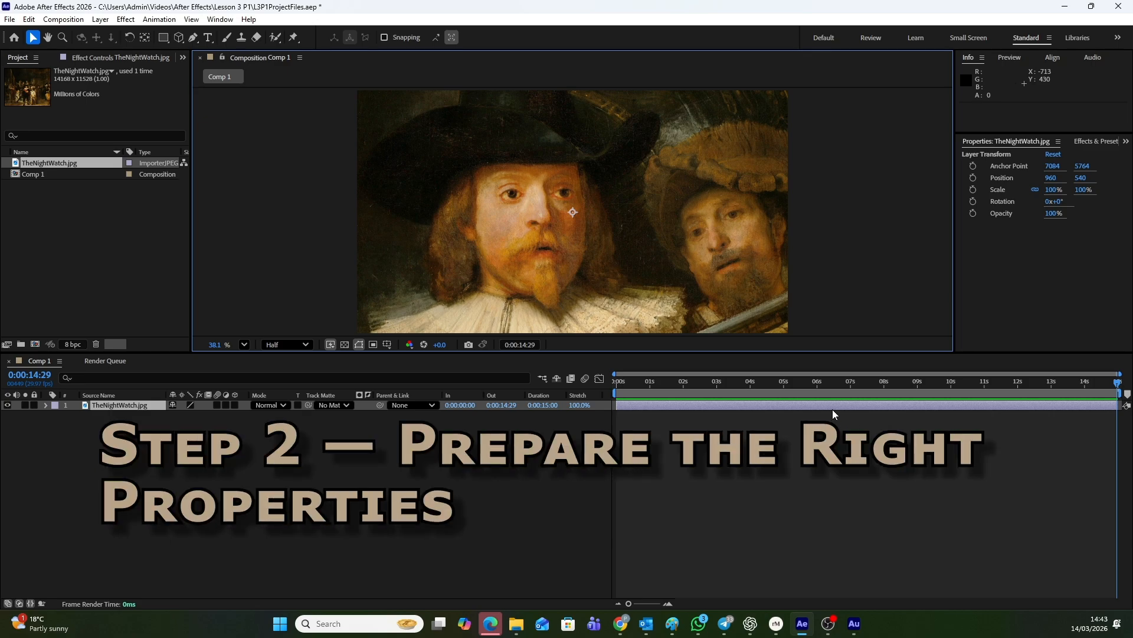
Reveal only the Anchor Point and Scale properties of the TheNightWatch.jpg layer in the timeline
{"action": "left_click", "coordinate": [709, 408]}
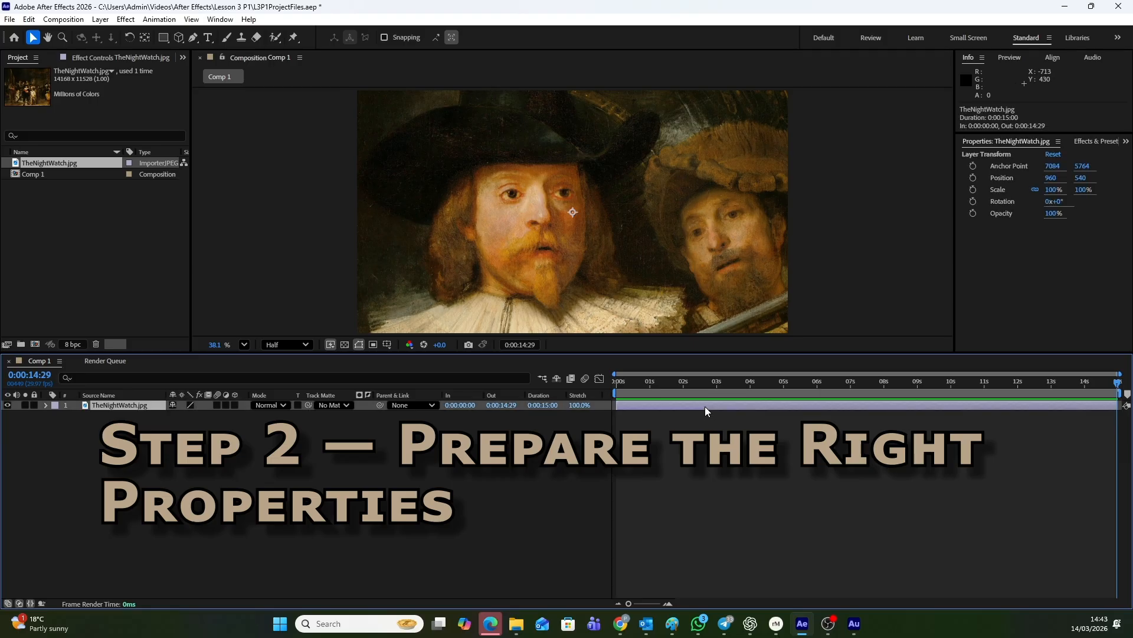
{"action": "key", "text": "s"}
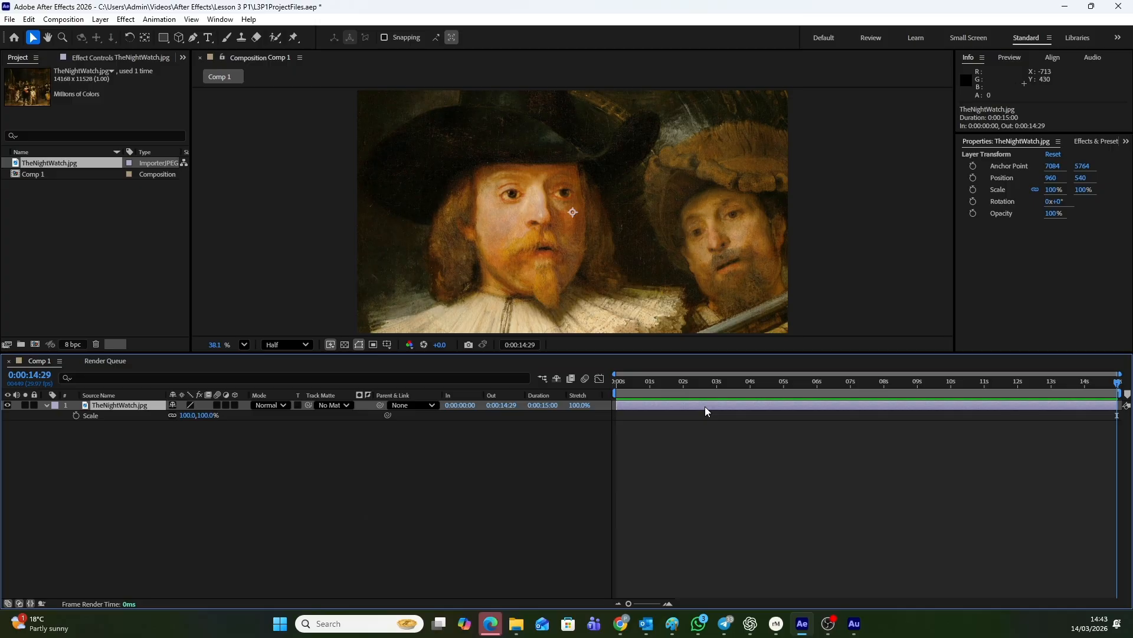
{"action": "key", "text": "s"}
{"action": "key", "text": "s"}
{"action": "key", "text": "shift+a"}
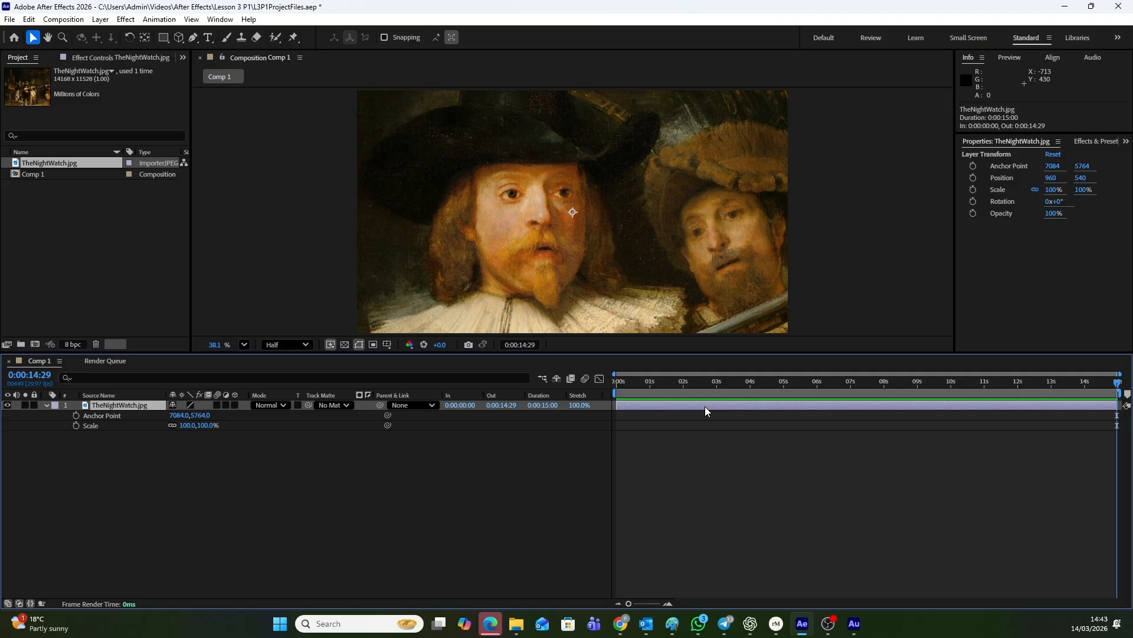
At the first frame, 0:00:00:00, start keyframing the painting layer's Anchor Point and Scale
{"action": "left_click", "coordinate": [702, 453]}
{"action": "left_click", "coordinate": [719, 406]}
{"action": "key", "text": "Home"}
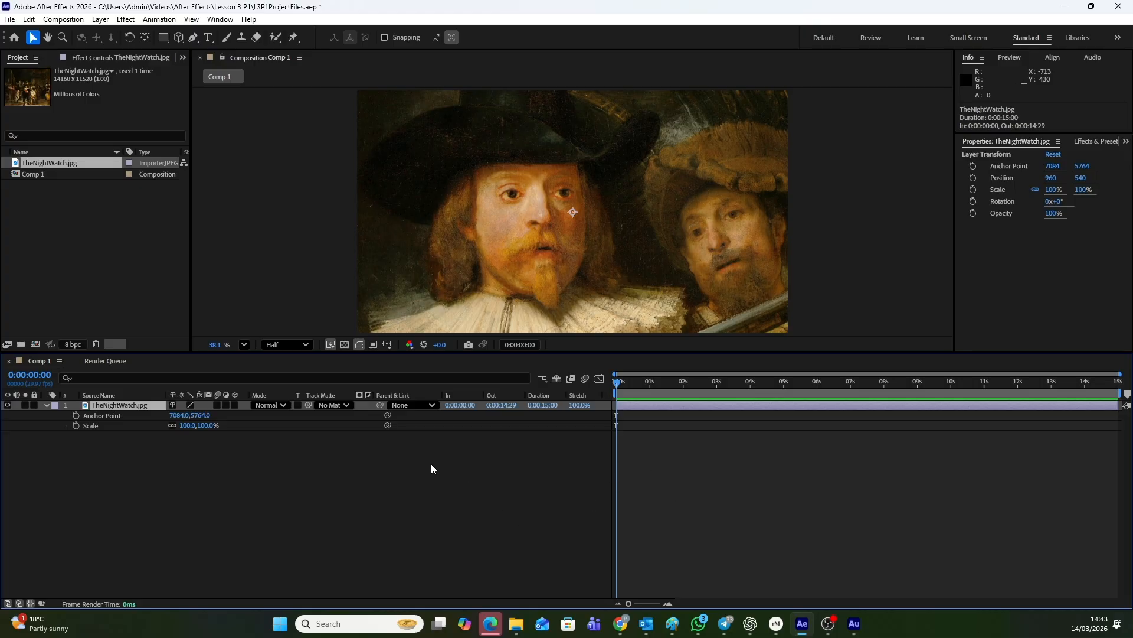
{"action": "left_click", "coordinate": [76, 416]}
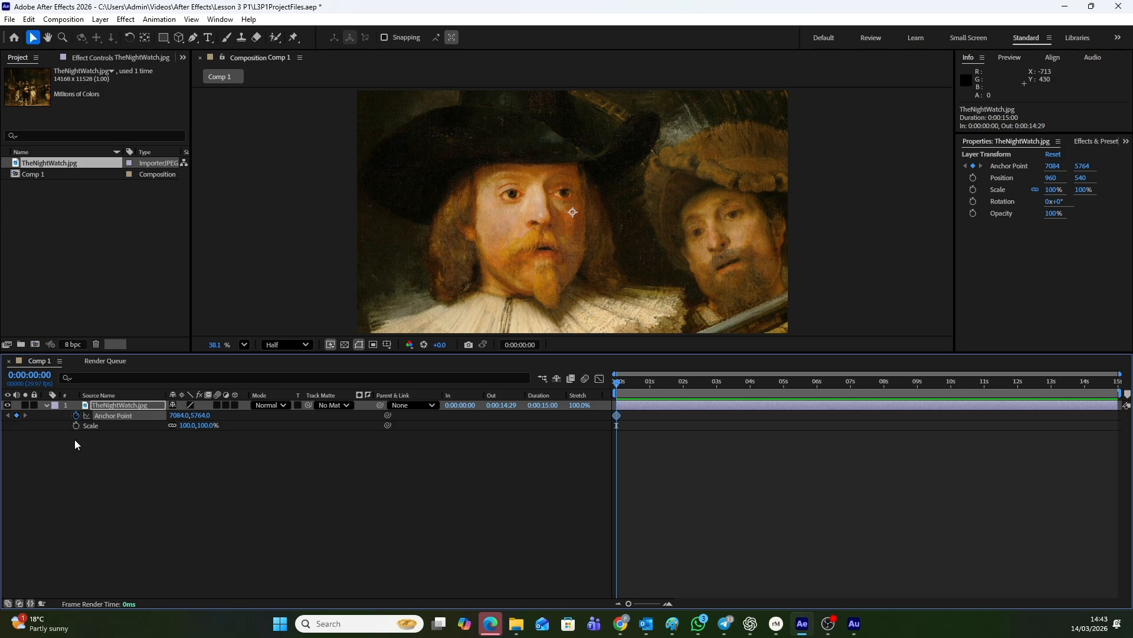
{"action": "left_click", "coordinate": [77, 425]}
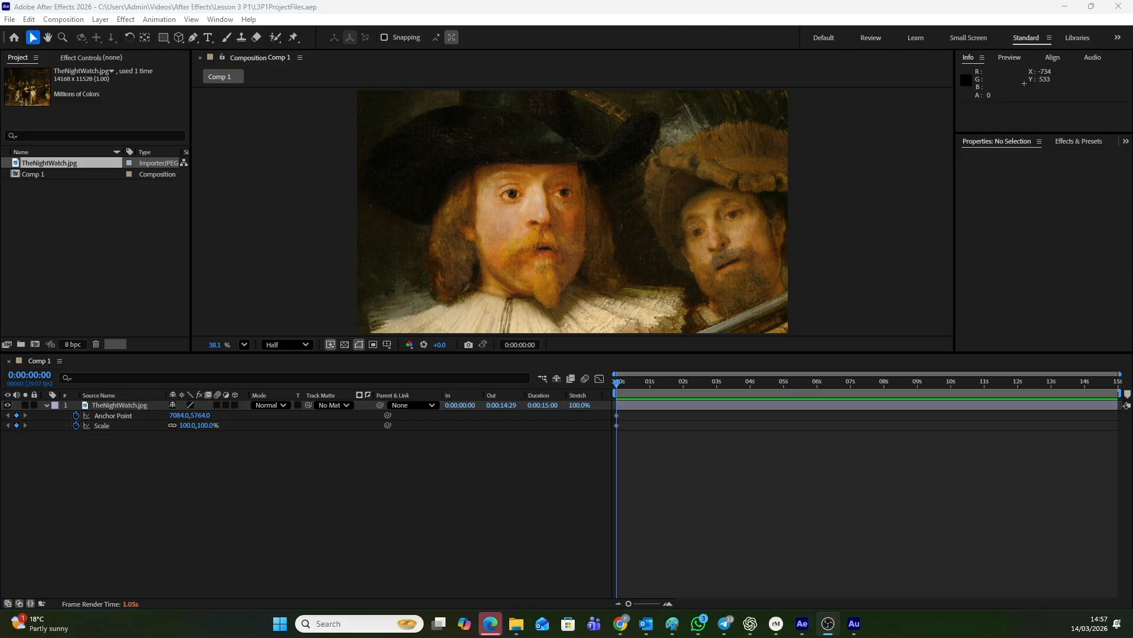
Open the painting in its own Layer view beside the composition and fit both views to their panels
{"action": "key", "text": "alt+Tab"}
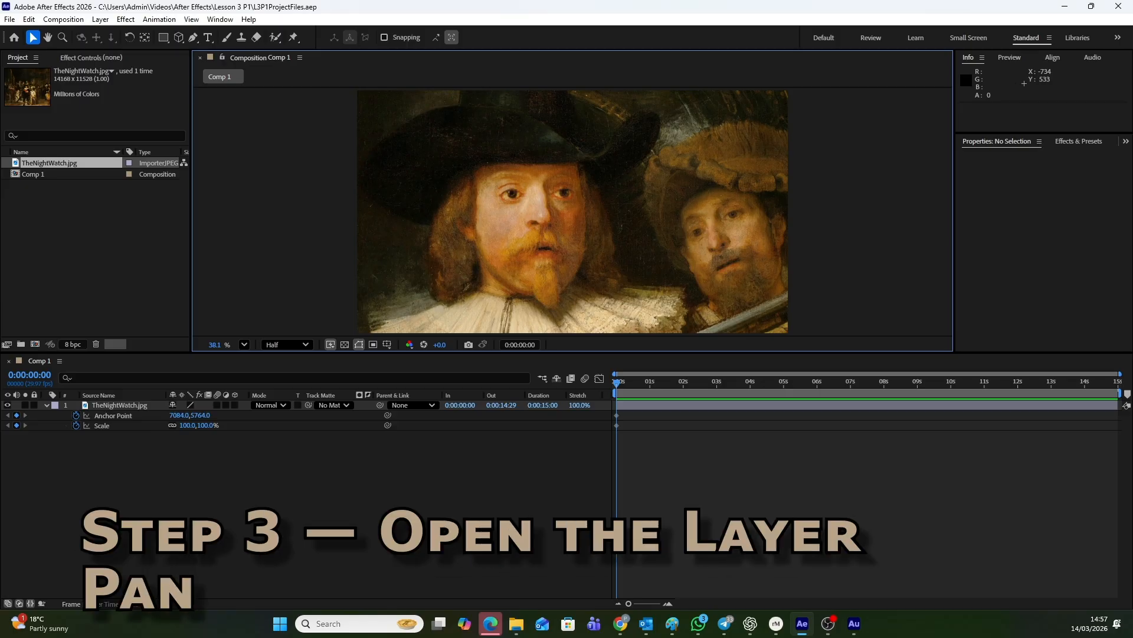
{"action": "double_click", "coordinate": [679, 404]}
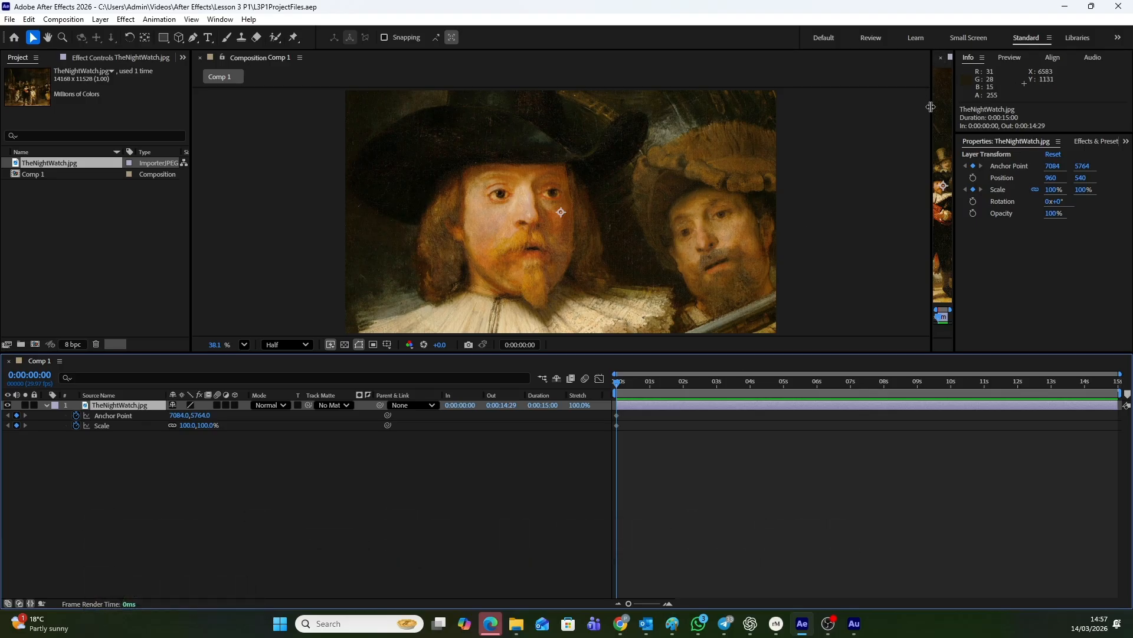
{"action": "left_click_drag", "start_coordinate": [931, 107], "coordinate": [651, 147]}
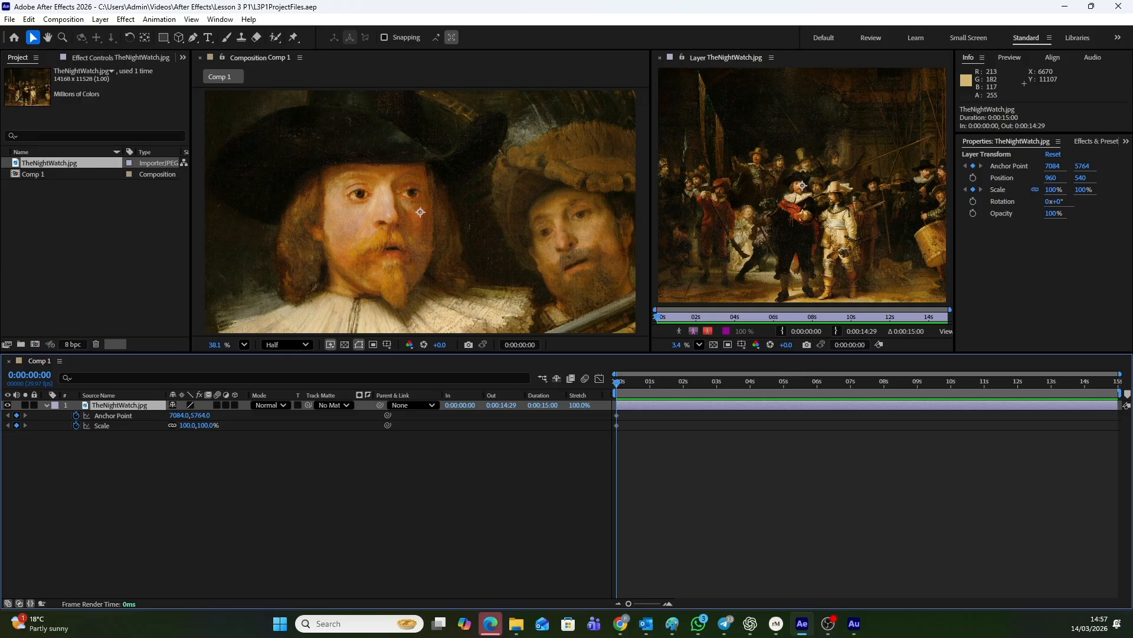
{"action": "left_click", "coordinate": [241, 346]}
{"action": "left_click", "coordinate": [252, 364]}
{"action": "left_click", "coordinate": [696, 345]}
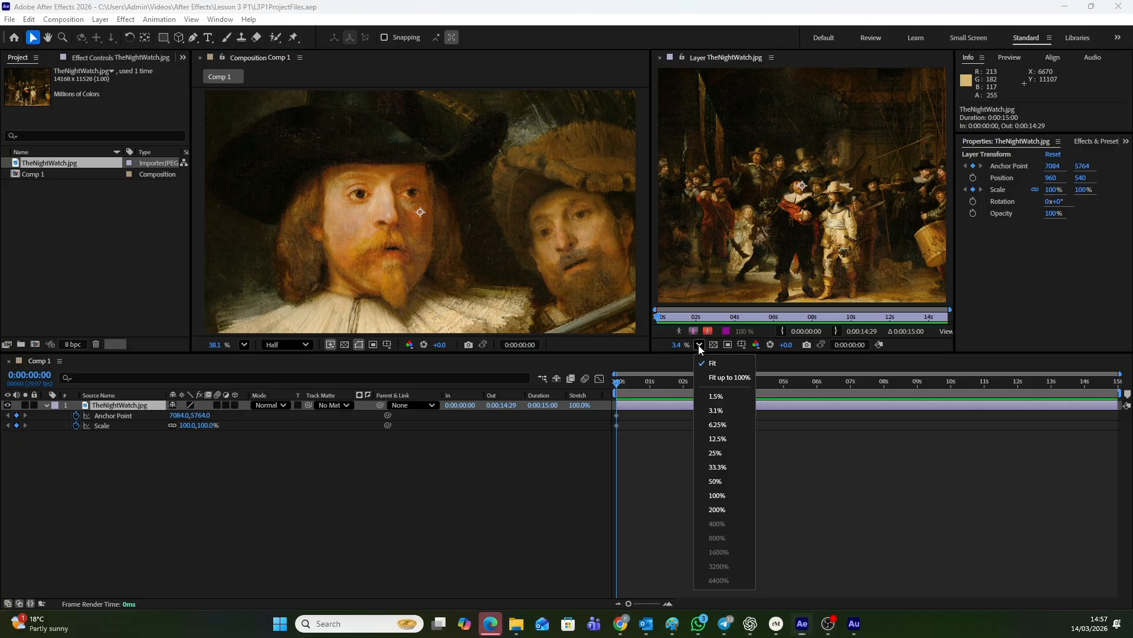
{"action": "left_click", "coordinate": [710, 357]}
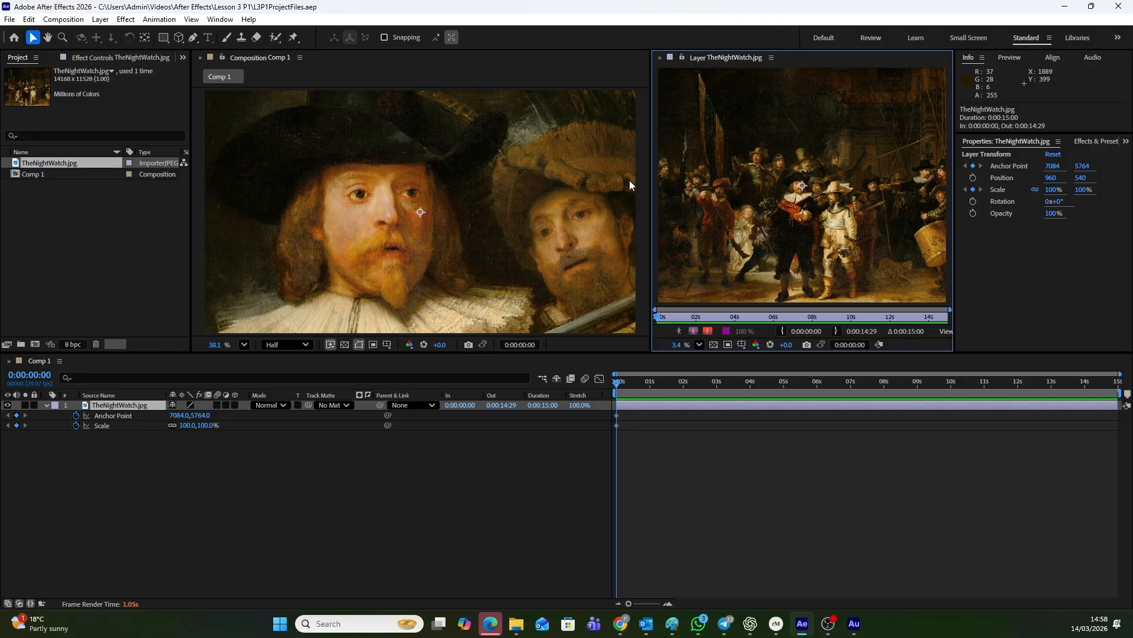
Switch the Layer view's display from Masks to Anchor Point Path, resizing the view to reach the option
{"action": "left_click_drag", "start_coordinate": [650, 182], "coordinate": [503, 172]}
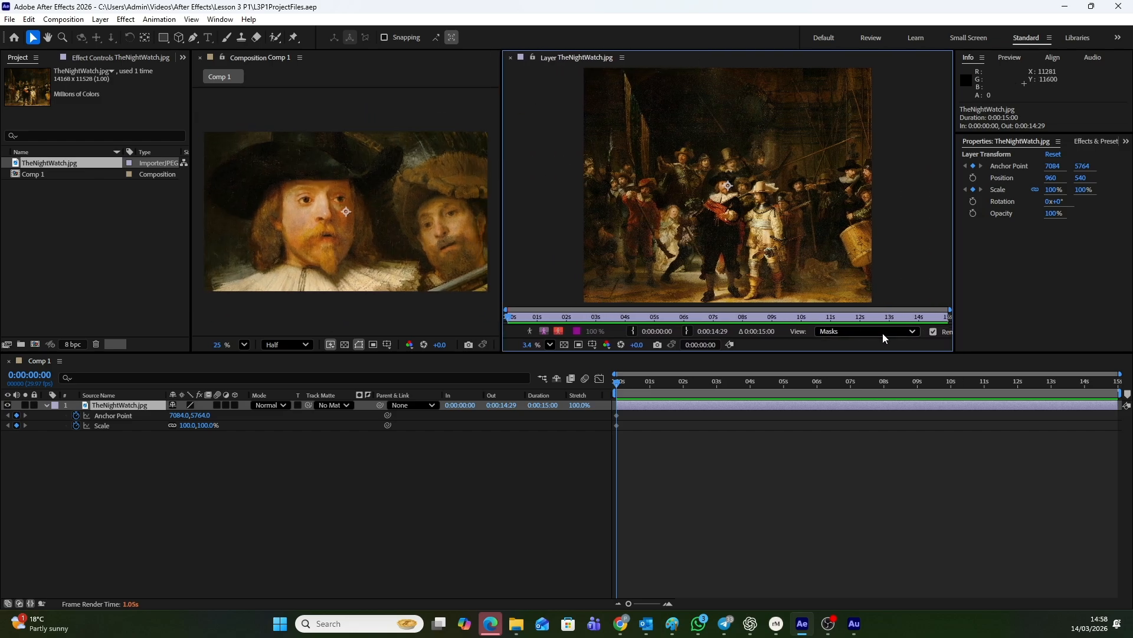
{"action": "left_click", "coordinate": [912, 333]}
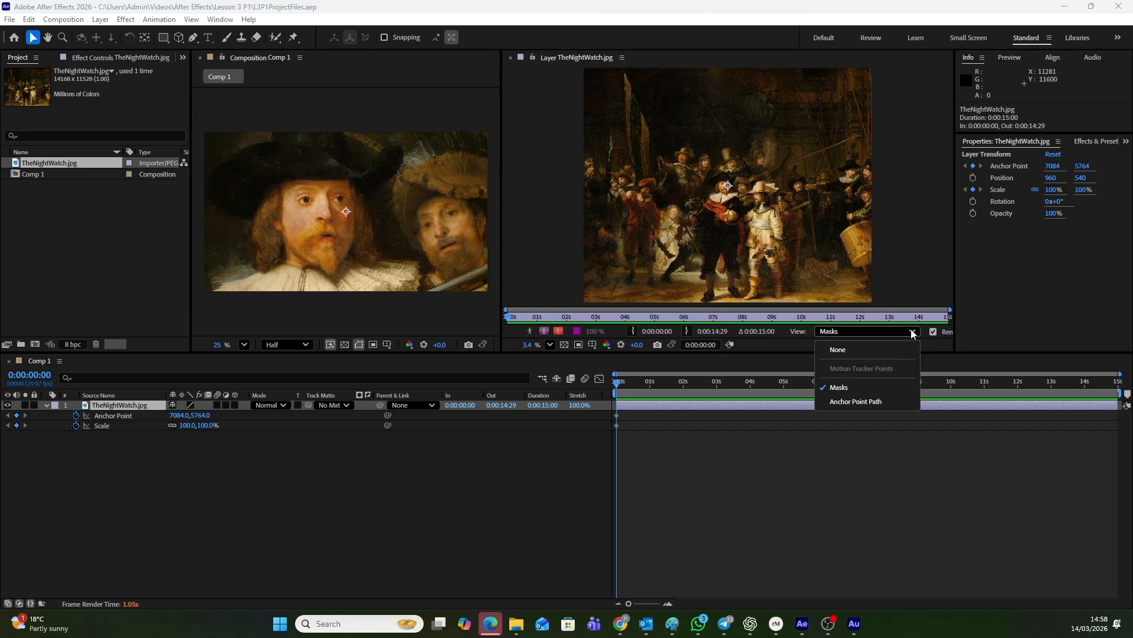
{"action": "left_click", "coordinate": [868, 401]}
{"action": "left_click_drag", "start_coordinate": [503, 178], "coordinate": [640, 180]}
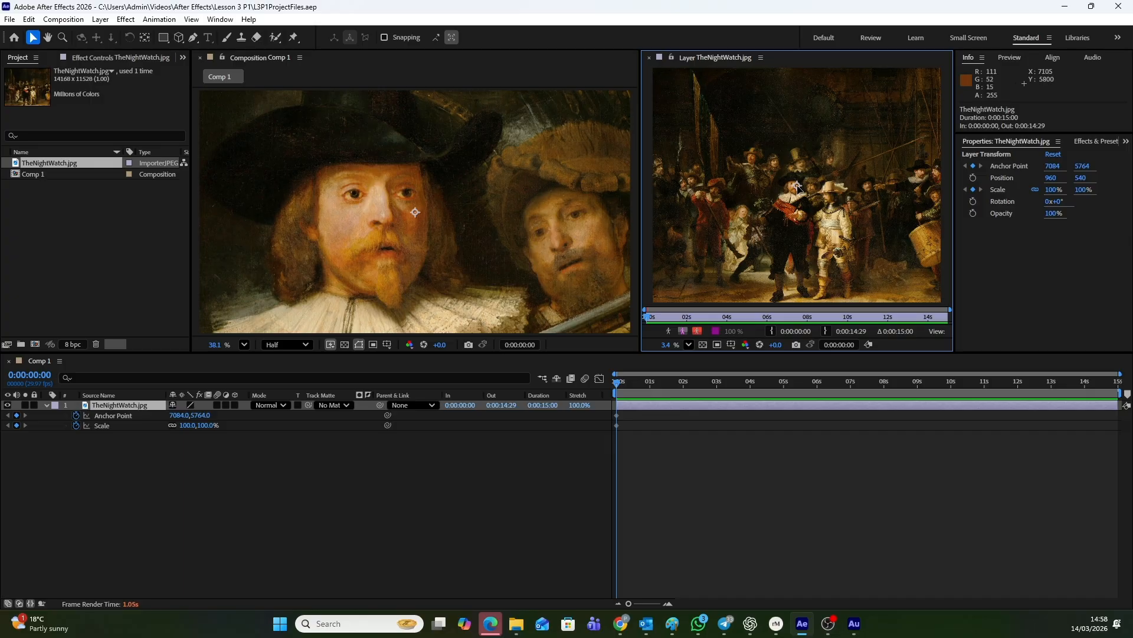
At the first frame, frame the captain's face with Anchor Point about 6910, 5793 and Scale 185%
{"action": "left_click_drag", "start_coordinate": [798, 189], "coordinate": [797, 193]}
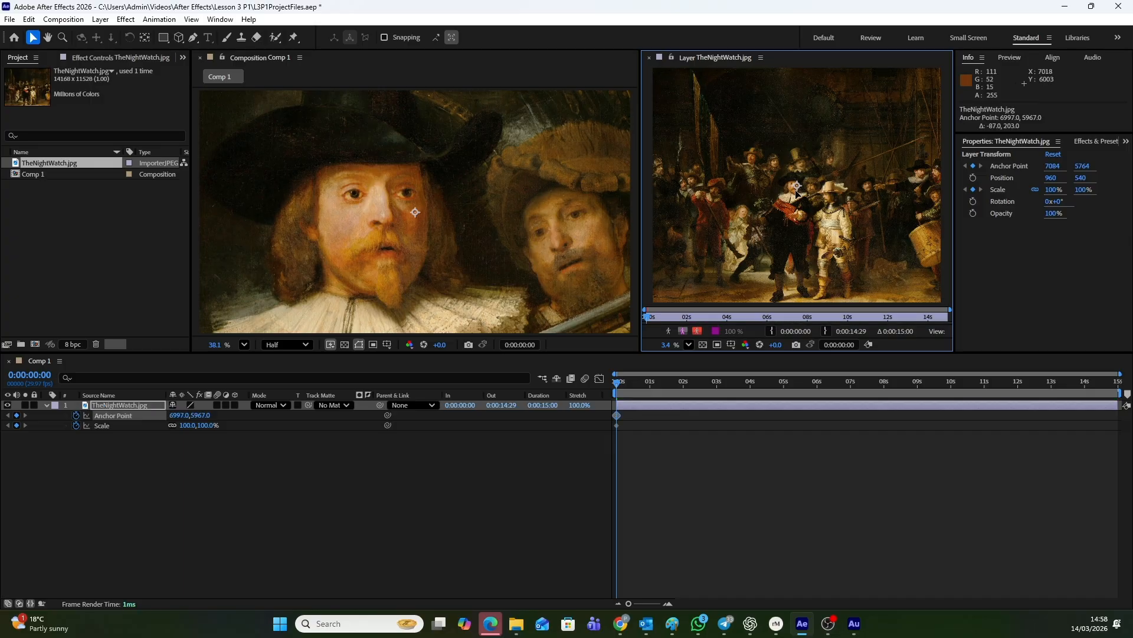
{"action": "mouse_move", "coordinate": [803, 195]}
{"action": "left_mouse_down"}
{"action": "mouse_move", "coordinate": [830, 201]}
{"action": "mouse_move", "coordinate": [794, 189]}
{"action": "left_mouse_up"}
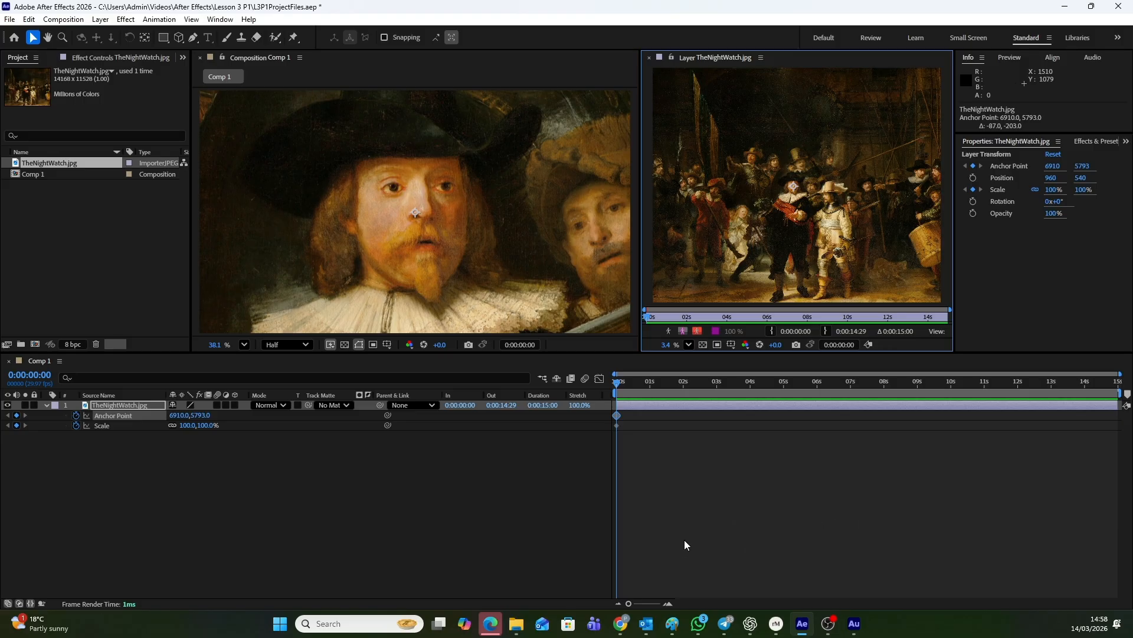
{"action": "left_click_drag", "start_coordinate": [203, 426], "coordinate": [260, 430]}
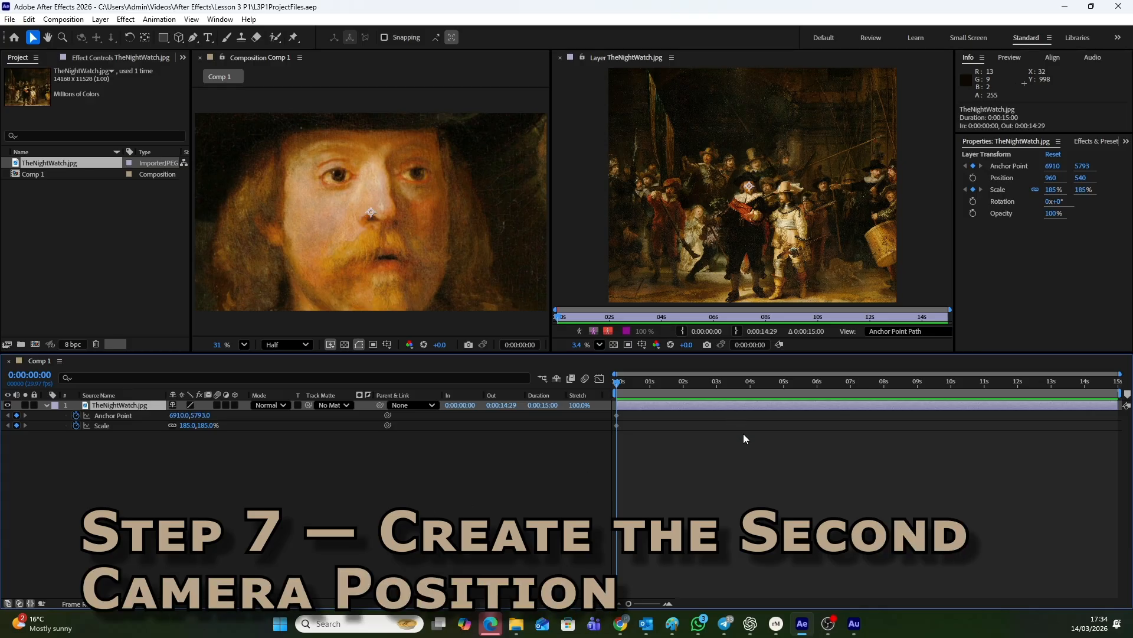
At the last frame, 0:00:14:29, centre the golden-haired girl with Anchor Point about 4445, 7098 and Scale 49%
{"action": "key", "text": "End"}
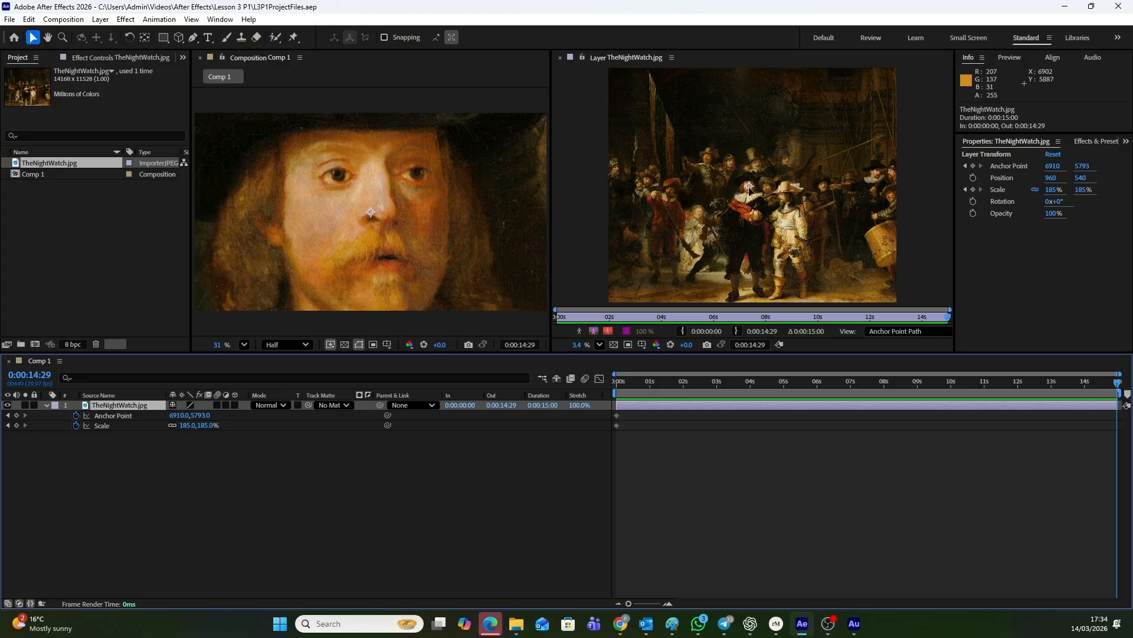
{"action": "left_click_drag", "start_coordinate": [750, 189], "coordinate": [700, 219]}
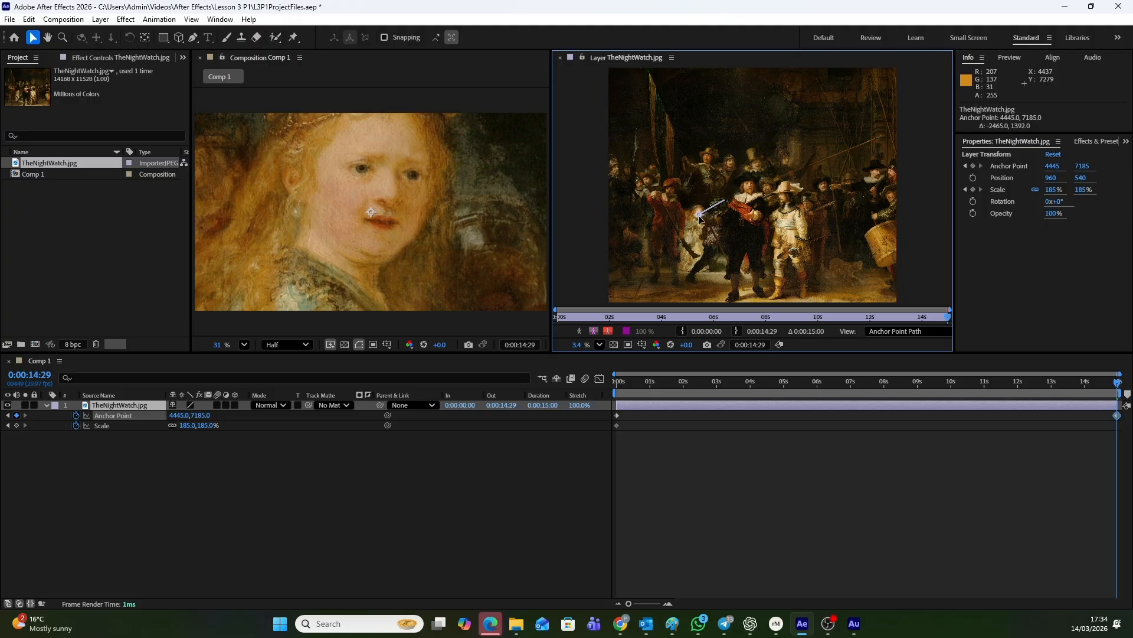
{"action": "mouse_move", "coordinate": [700, 219]}
{"action": "left_mouse_down"}
{"action": "mouse_move", "coordinate": [731, 165]}
{"action": "mouse_move", "coordinate": [699, 216]}
{"action": "left_mouse_up"}
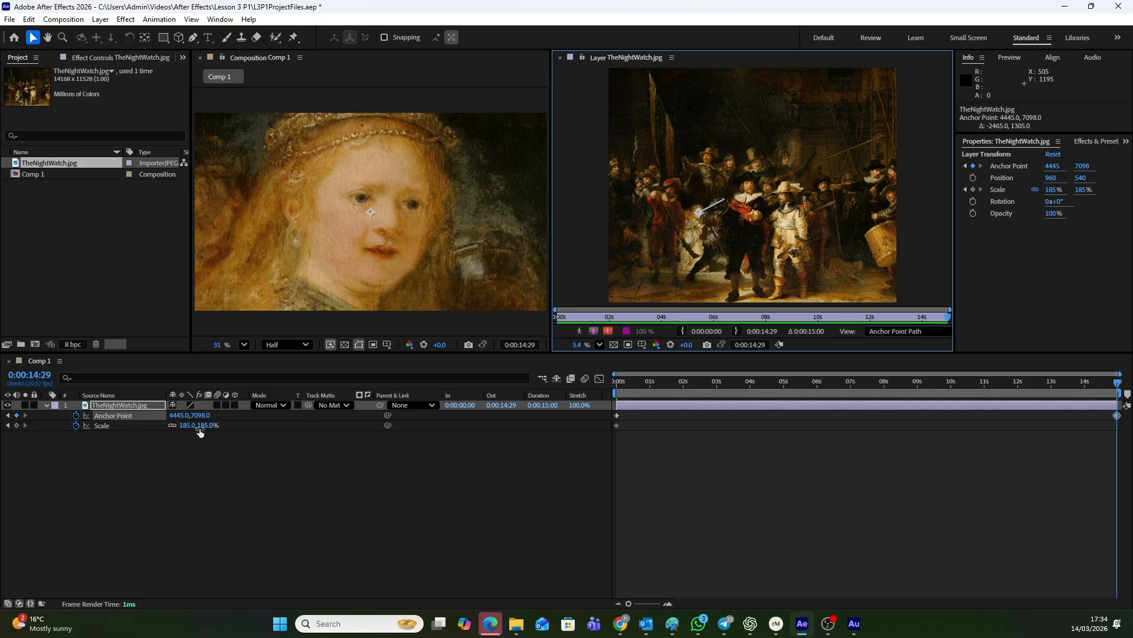
{"action": "left_click_drag", "start_coordinate": [199, 426], "coordinate": [133, 436]}
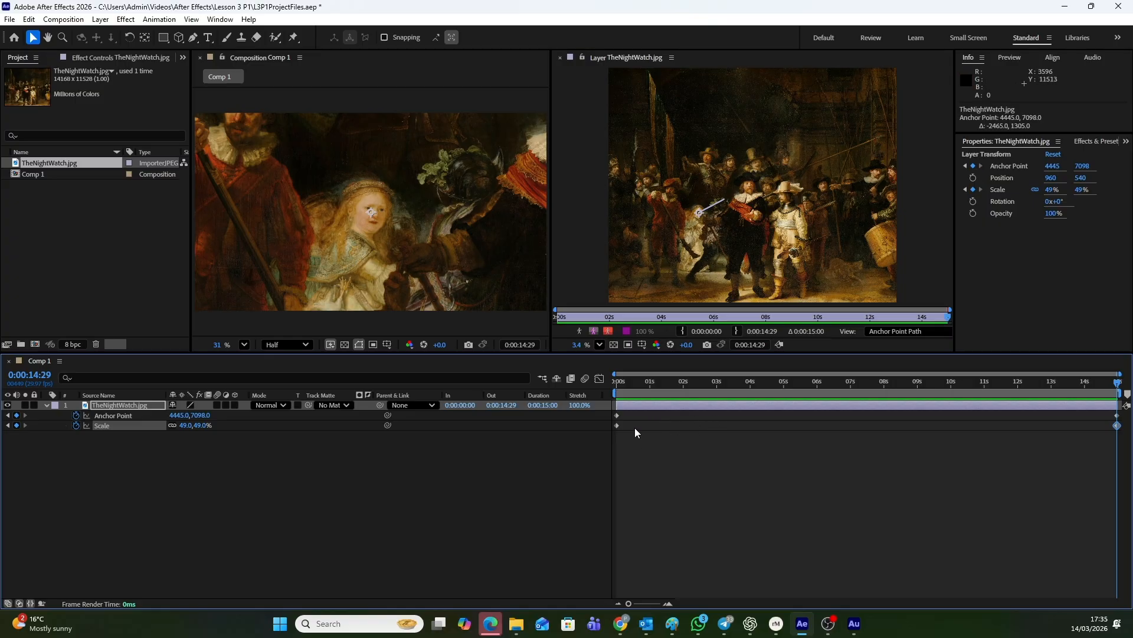
Scrub through the move and examine the anchor point path and its end keyframes between the captain and the girl
{"action": "left_click", "coordinate": [1117, 384]}
{"action": "left_click_drag", "start_coordinate": [1117, 385], "coordinate": [950, 391]}
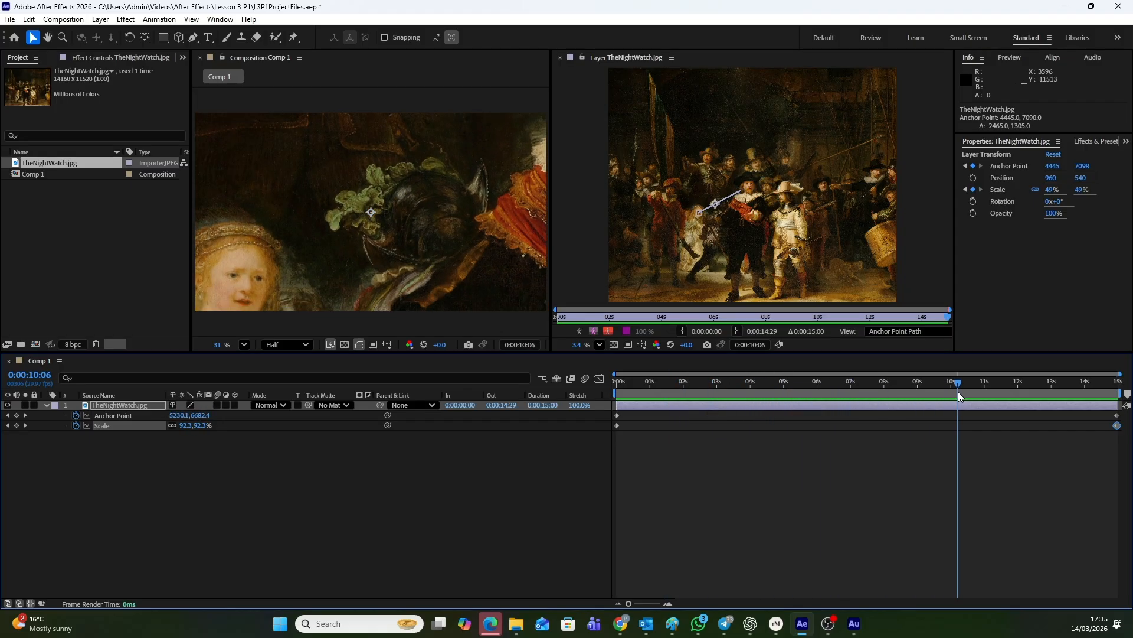
{"action": "left_click_drag", "start_coordinate": [959, 393], "coordinate": [862, 409]}
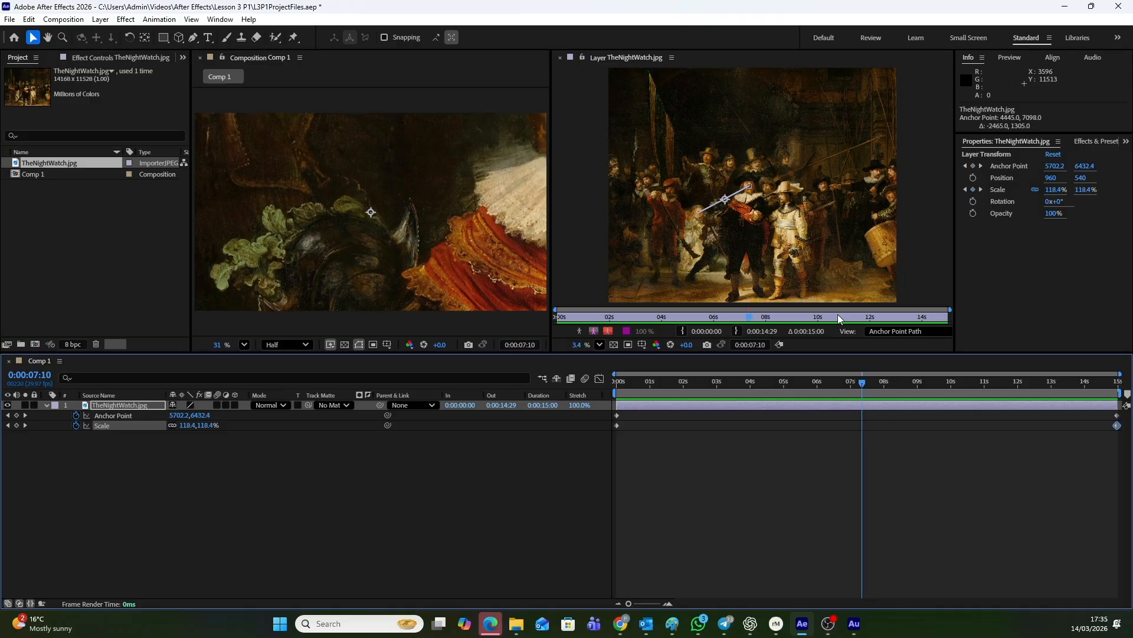
{"action": "left_click", "coordinate": [730, 200]}
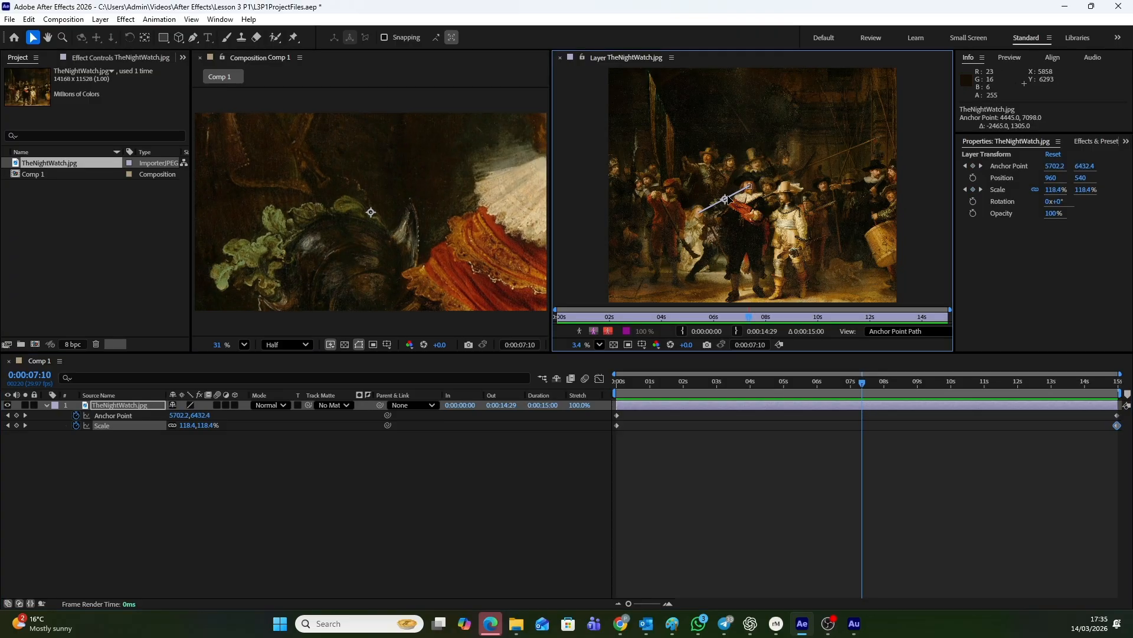
{"action": "left_click", "coordinate": [750, 188]}
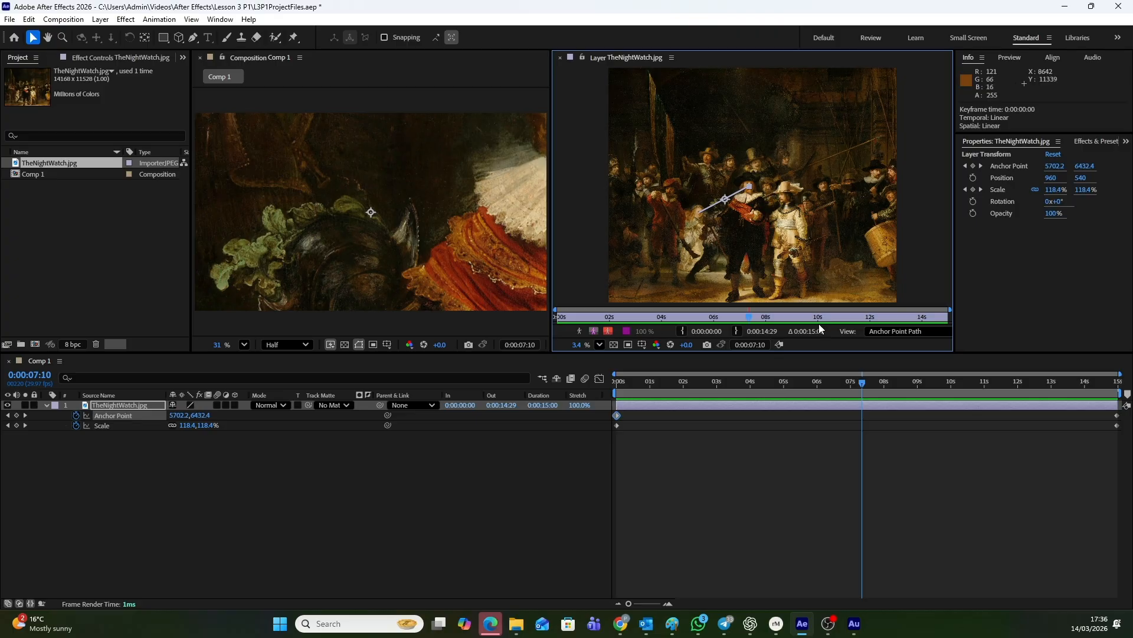
{"action": "left_click_drag", "start_coordinate": [859, 382], "coordinate": [981, 381]}
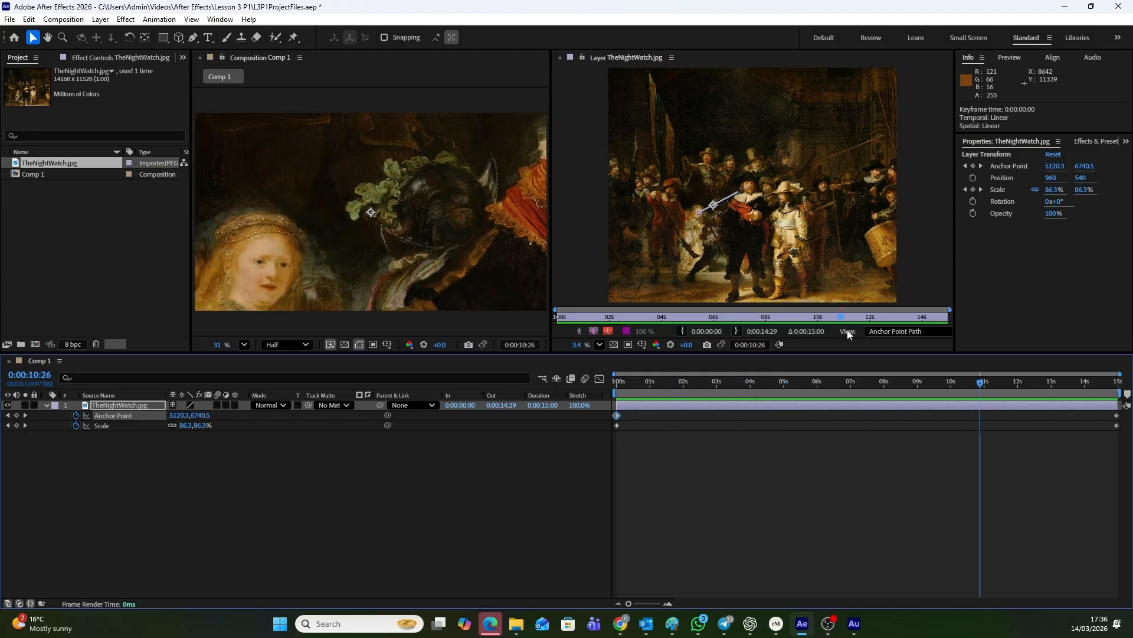
{"action": "left_click", "coordinate": [698, 213]}
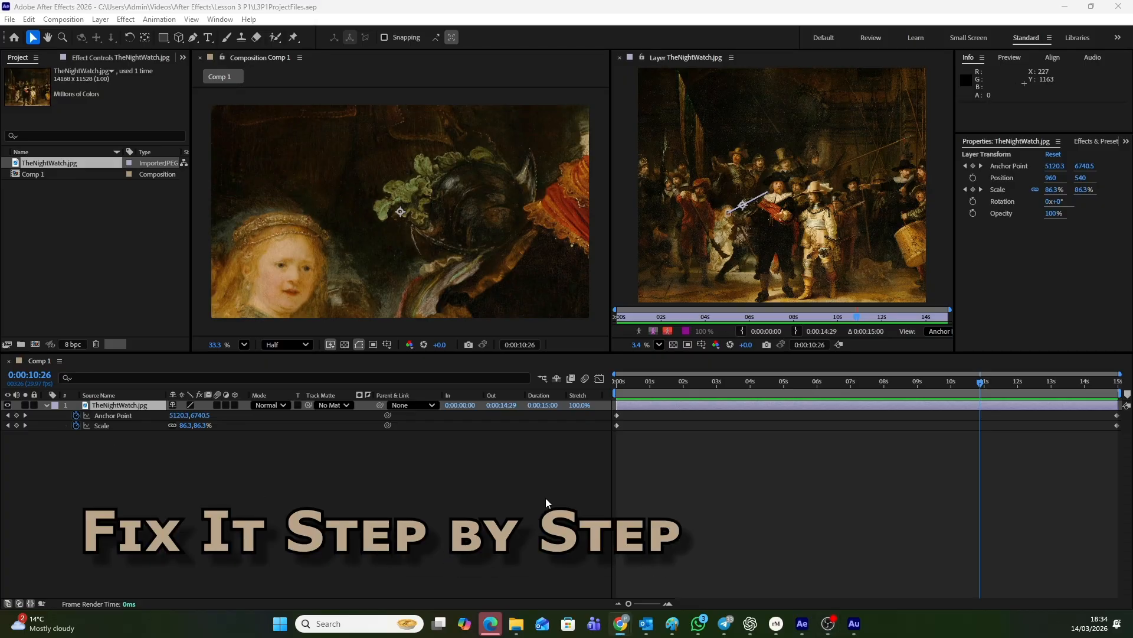
Change the Spatial Interpolation of both Anchor Point keyframes to Bezier, leaving Temporal Interpolation Linear, and deselect the keyframes
{"action": "left_click", "coordinate": [618, 416]}
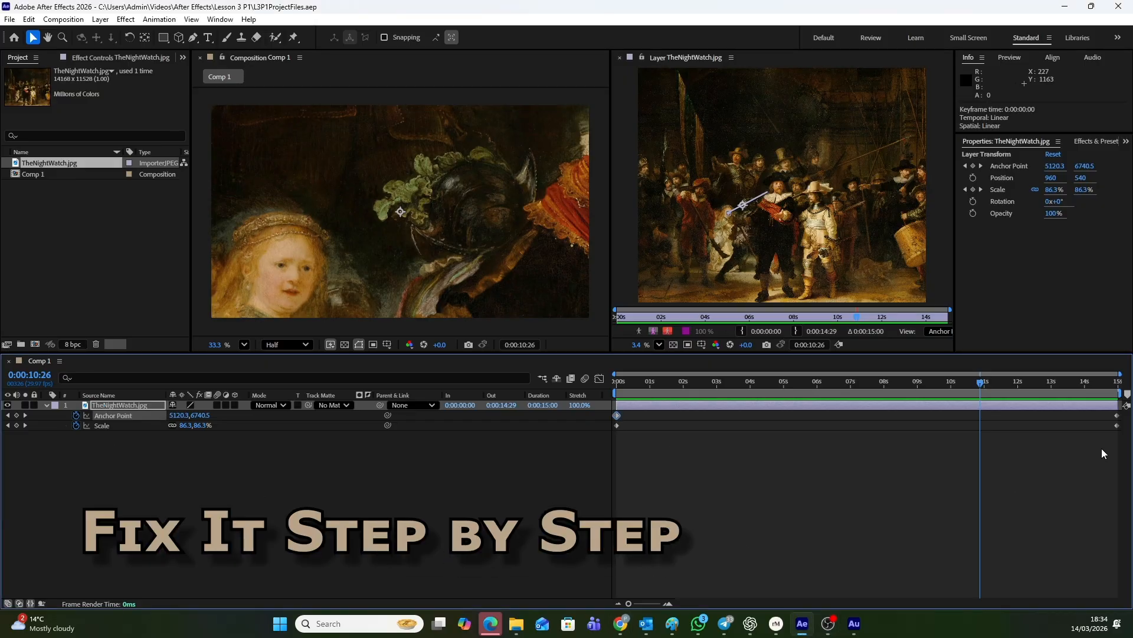
{"action": "left_click", "coordinate": [1117, 416], "text": "shift"}
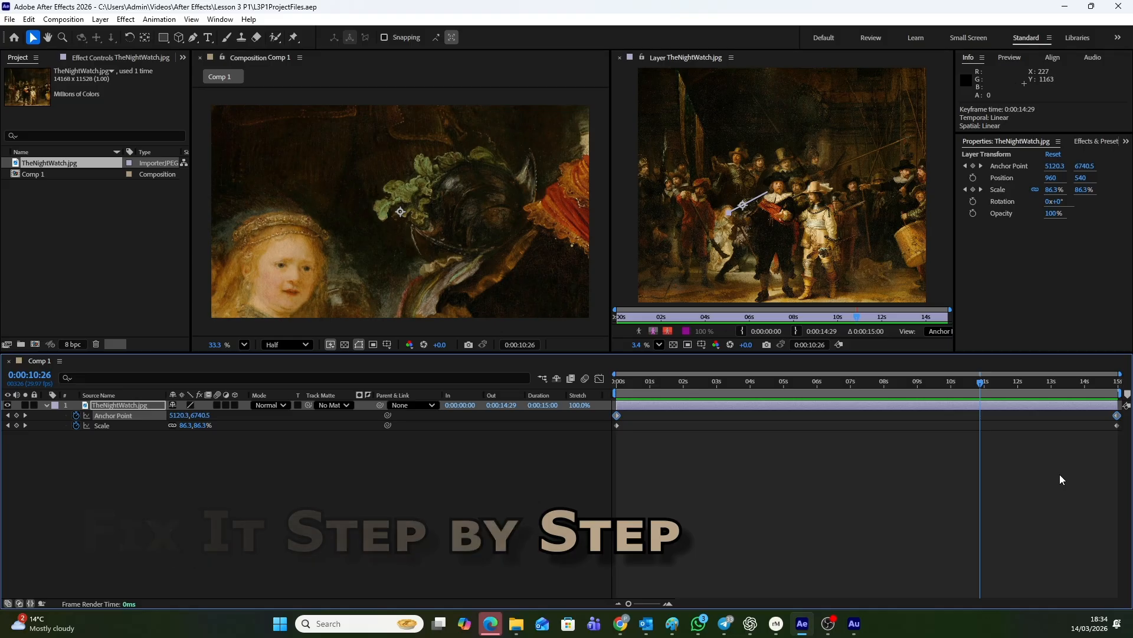
{"action": "right_click", "coordinate": [617, 417]}
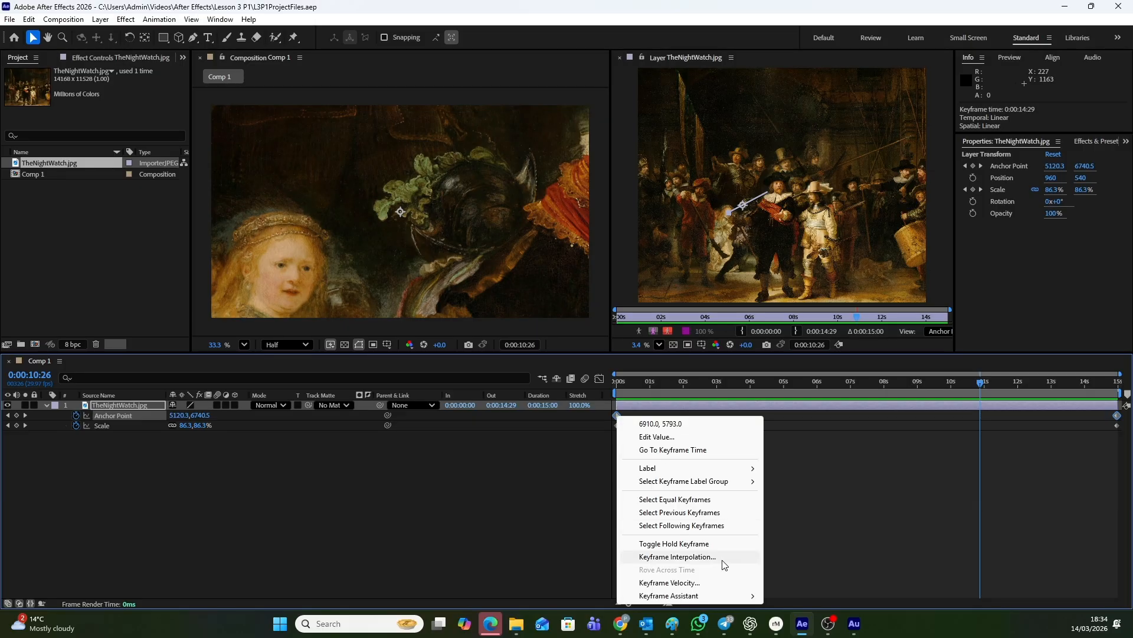
{"action": "left_click", "coordinate": [678, 557]}
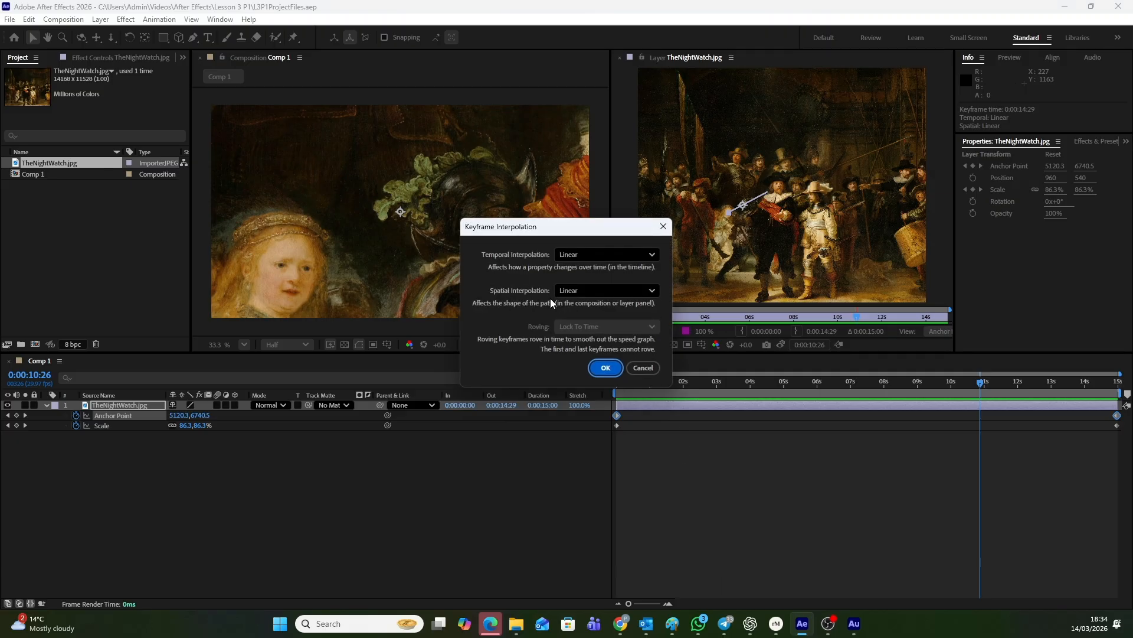
{"action": "left_click", "coordinate": [653, 289]}
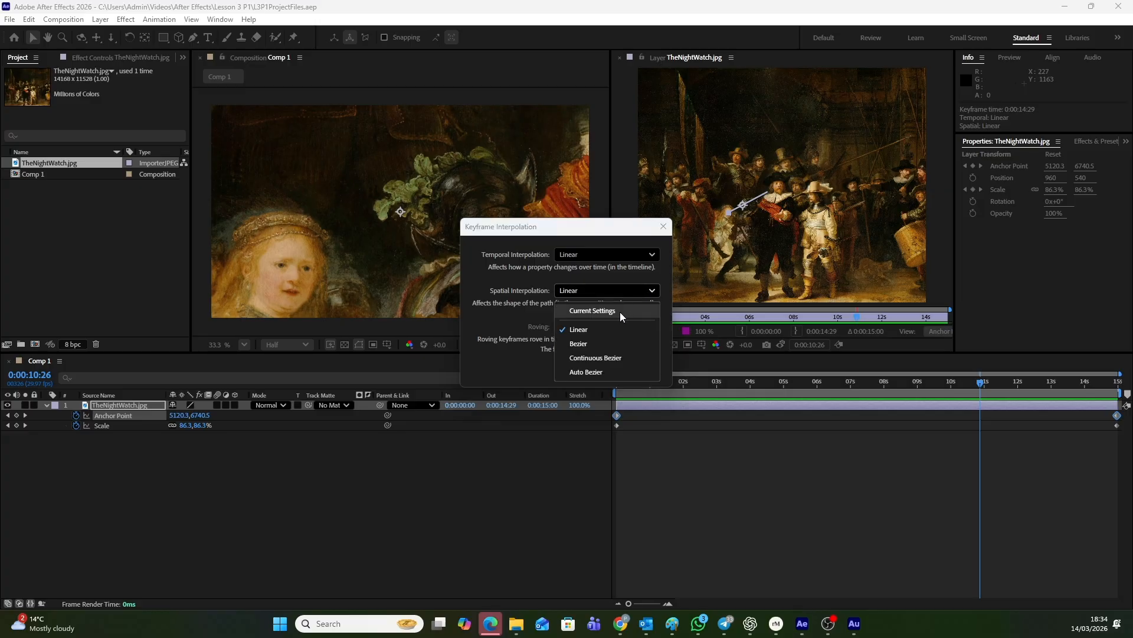
{"action": "left_click", "coordinate": [600, 342]}
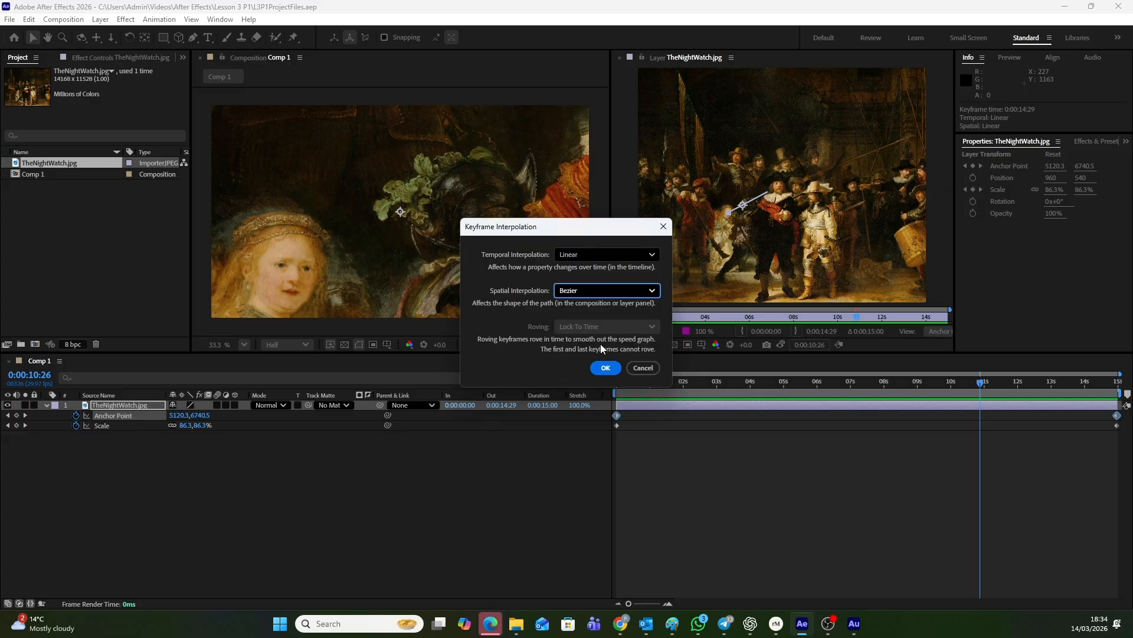
{"action": "left_click", "coordinate": [606, 368]}
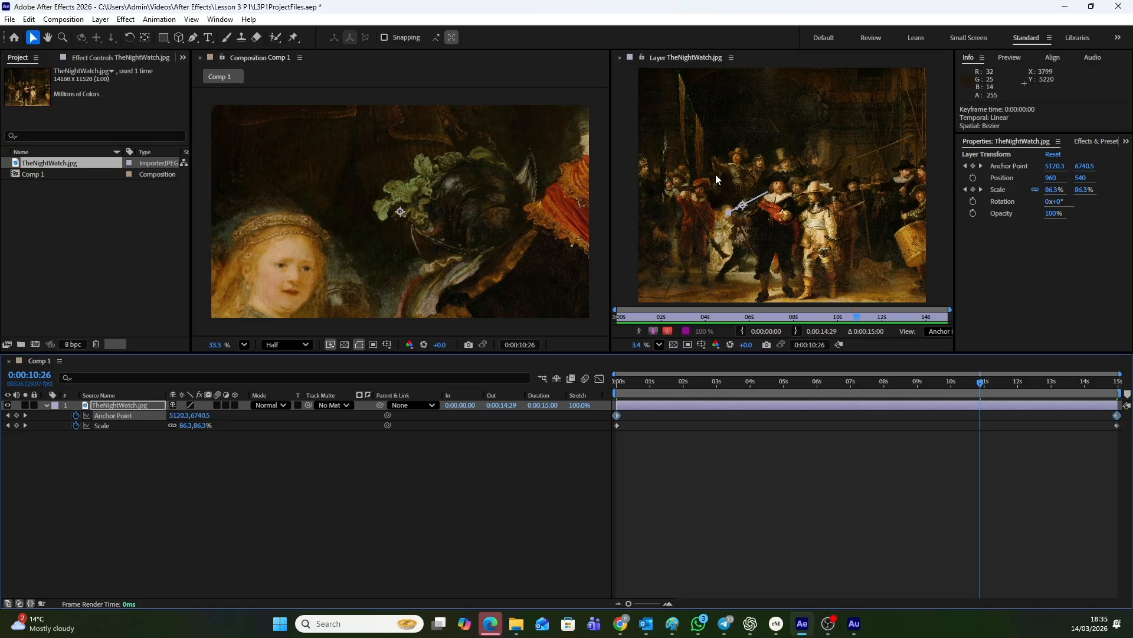
{"action": "left_click", "coordinate": [717, 148]}
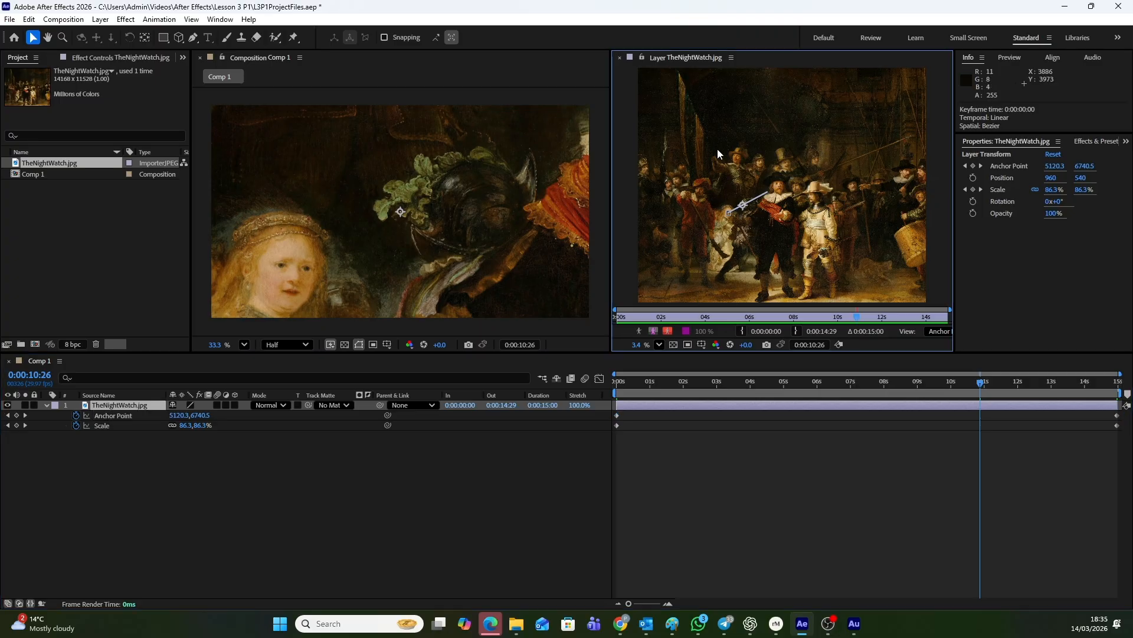
Arc the anchor point path upward in the Layer view by moving the end keyframe's Bezier handle by -87, -2175 and the start keyframe's by 145, -1653
{"action": "left_click", "coordinate": [734, 217]}
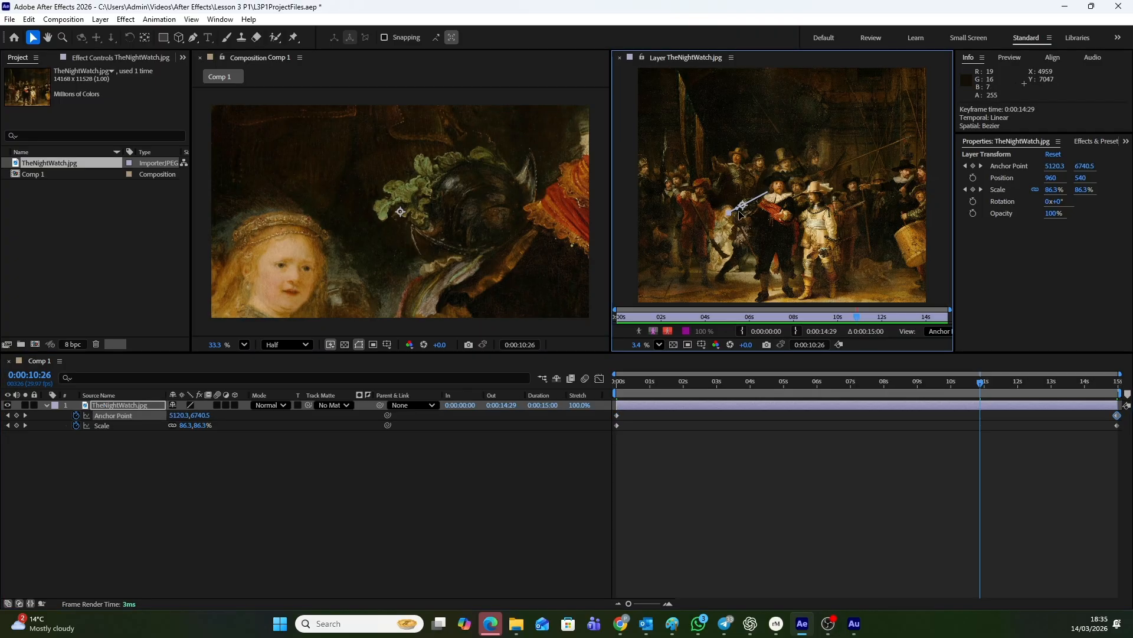
{"action": "left_click_drag", "start_coordinate": [739, 211], "coordinate": [737, 167]}
{"action": "left_click_drag", "start_coordinate": [979, 386], "coordinate": [703, 383]}
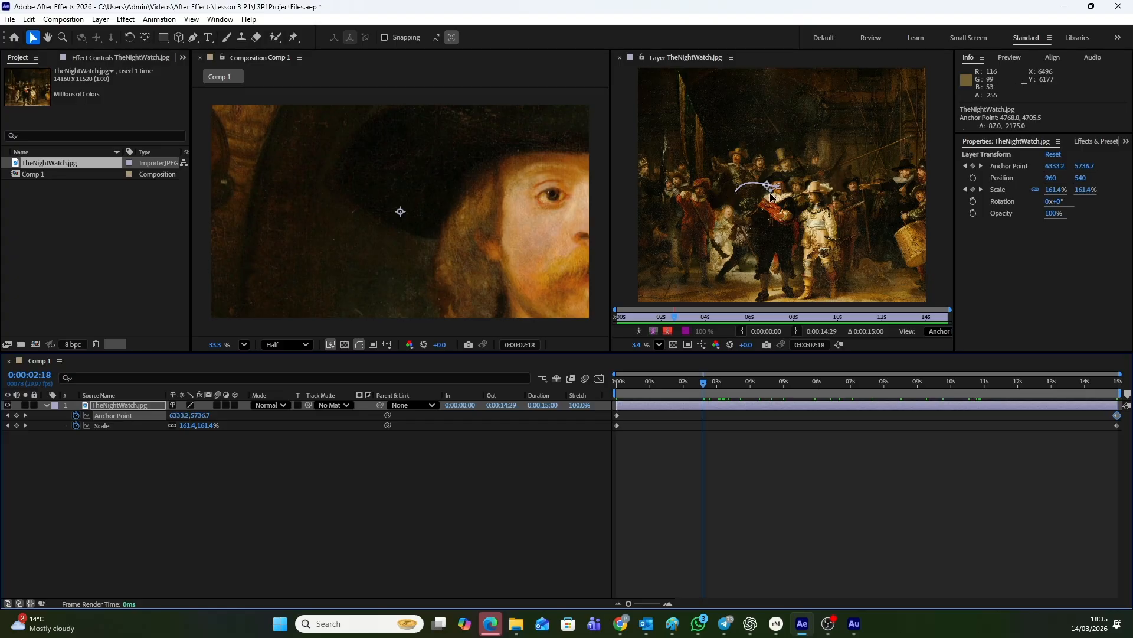
{"action": "left_click_drag", "start_coordinate": [769, 186], "coordinate": [774, 157]}
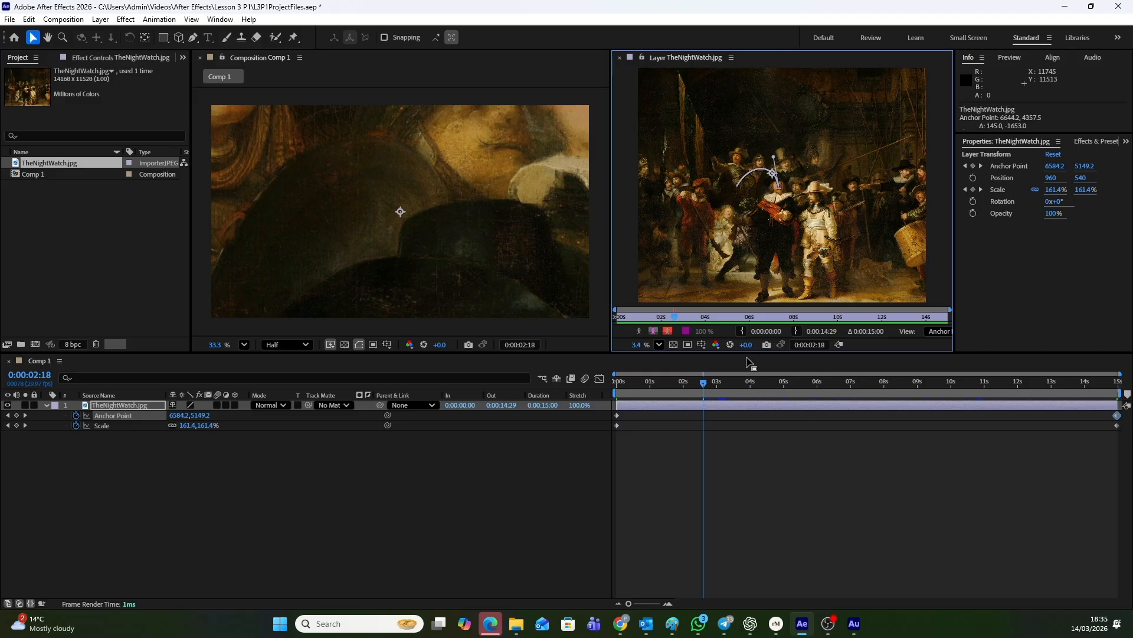
{"action": "left_click_drag", "start_coordinate": [707, 384], "coordinate": [971, 385]}
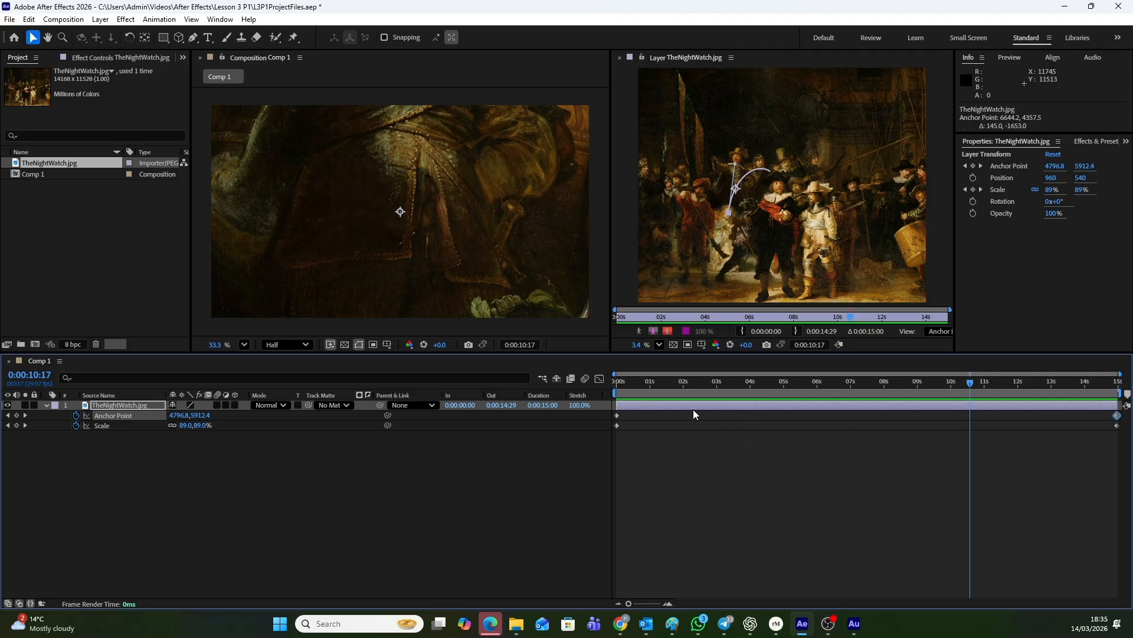
Deselect the layer and play the whole composition to preview the curved move from the captain to the girl
{"action": "left_click", "coordinate": [730, 215]}
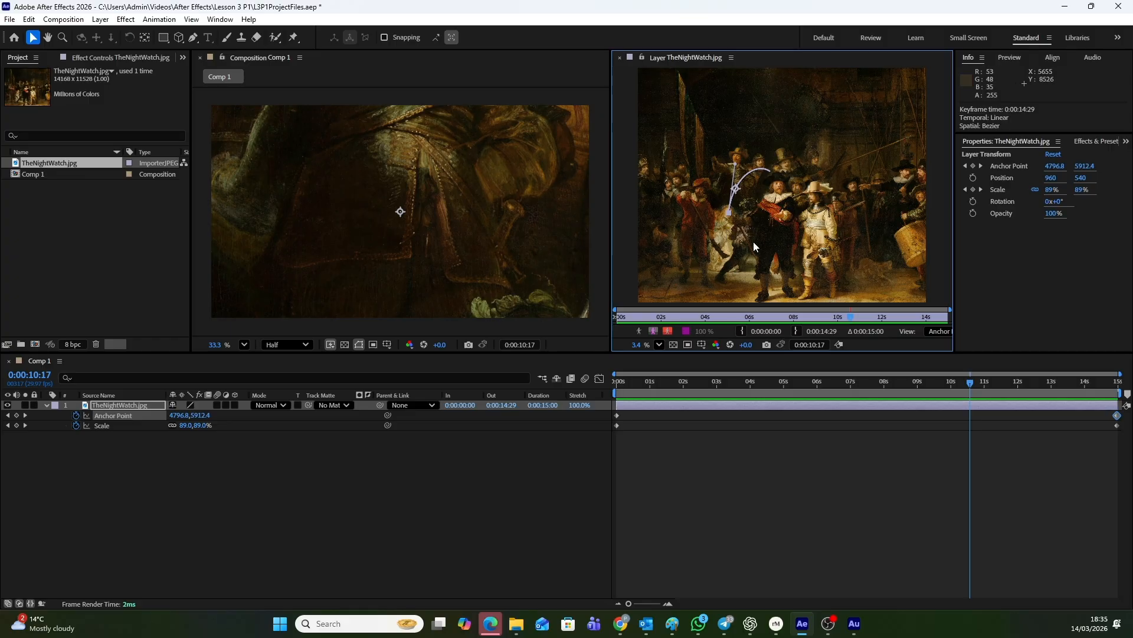
{"action": "left_click", "coordinate": [376, 236]}
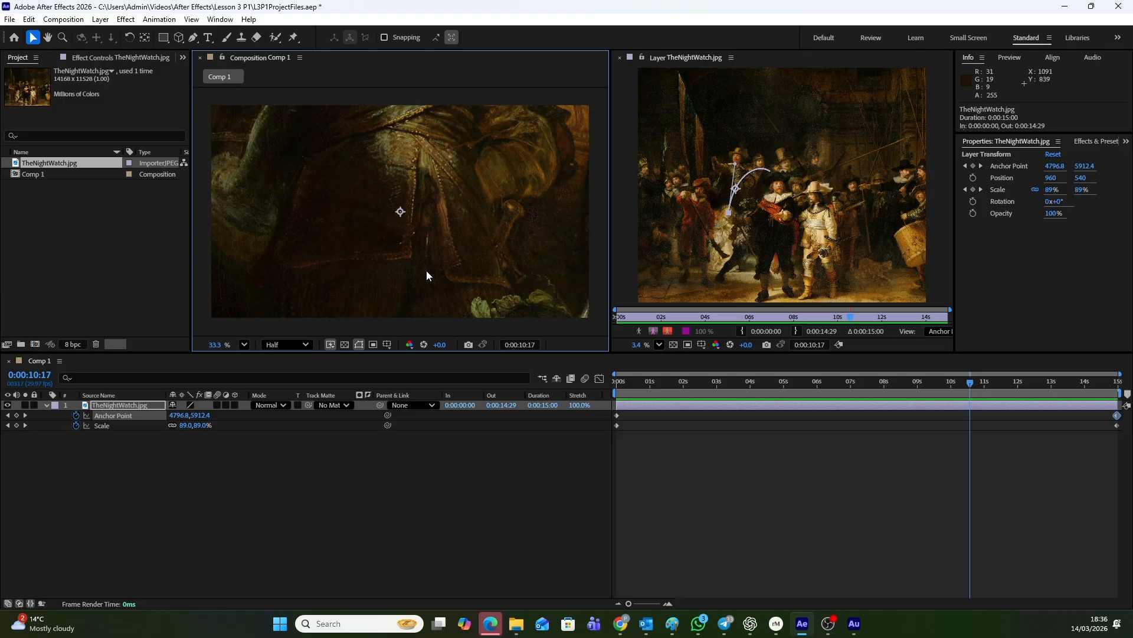
{"action": "left_click", "coordinate": [773, 519]}
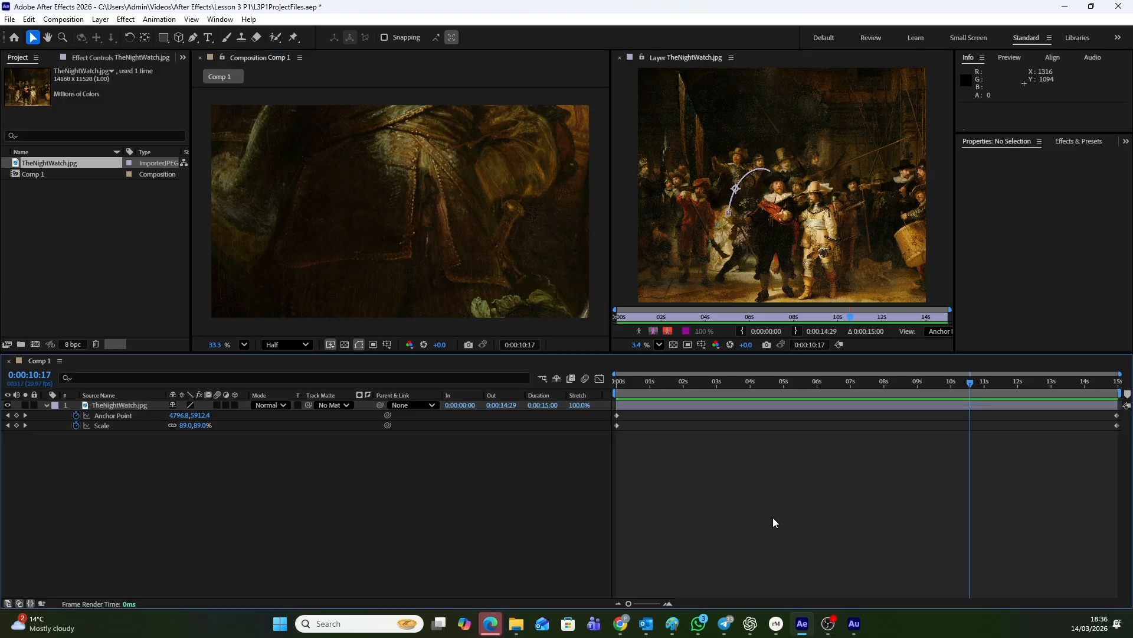
{"action": "key", "text": "space"}
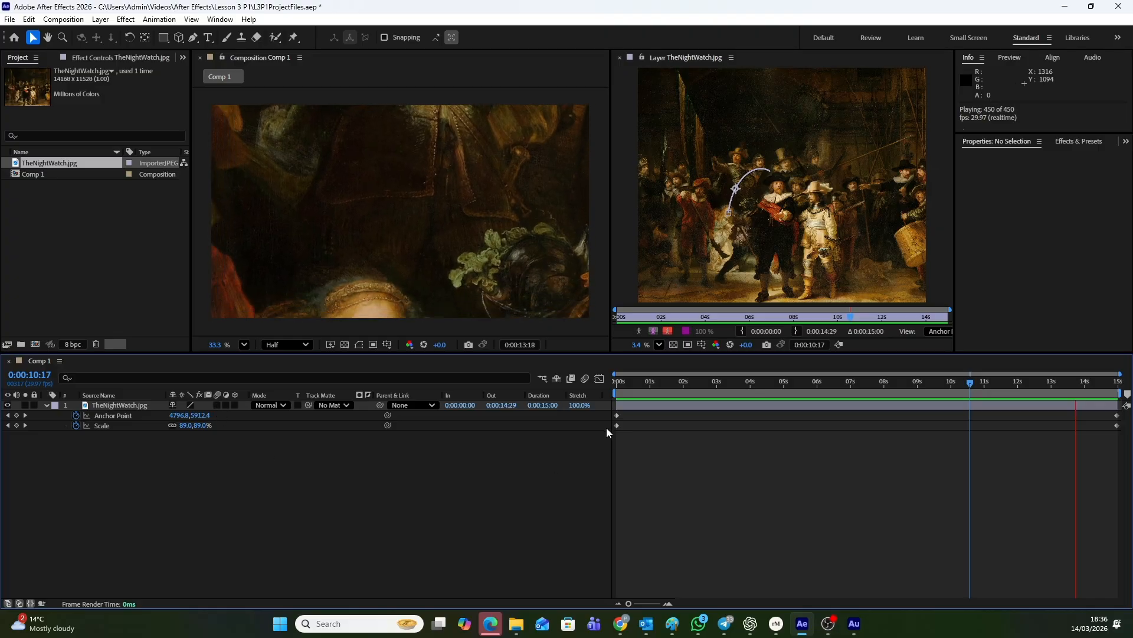
Inspect the first and last Anchor Point keyframes, view the property's speed in the Graph Editor, and return to the layer bars
{"action": "left_click", "coordinate": [617, 415]}
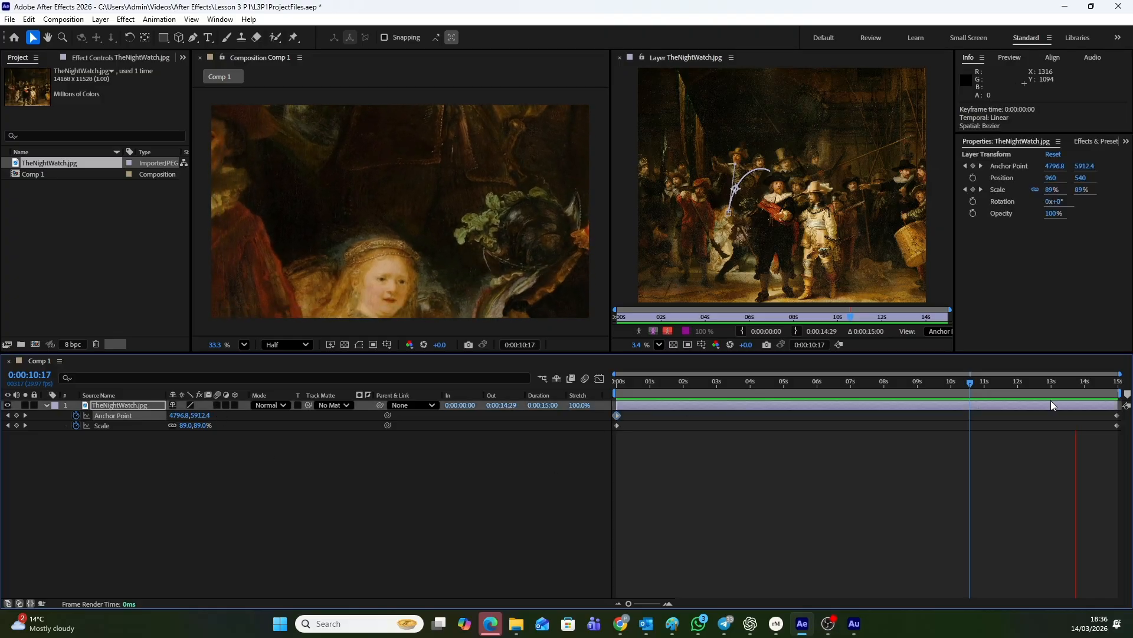
{"action": "left_click", "coordinate": [1118, 416]}
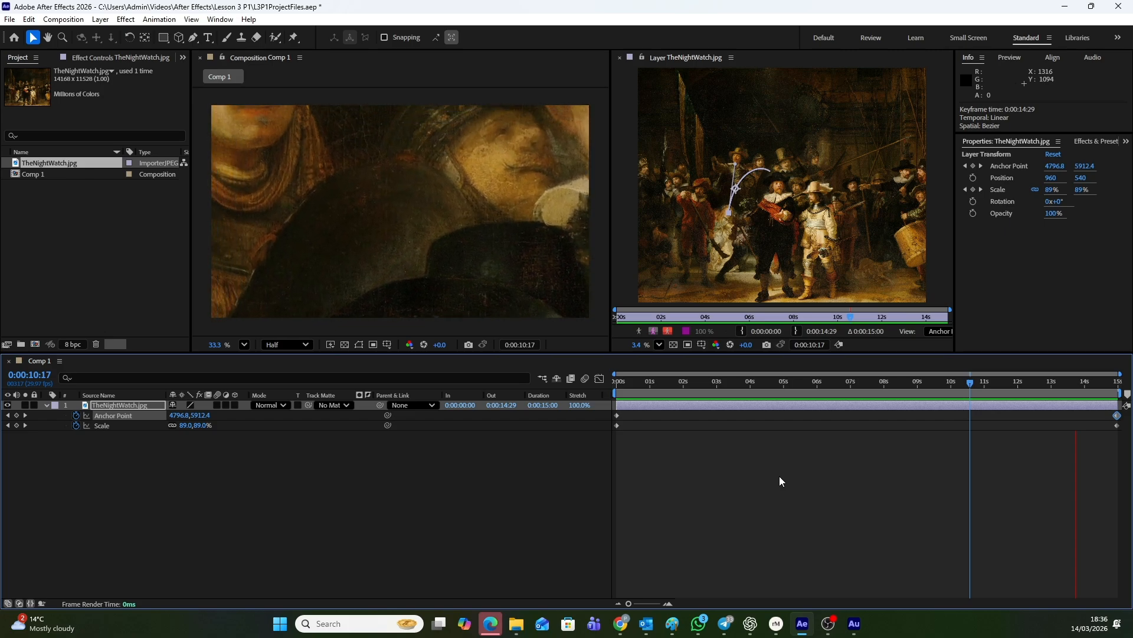
{"action": "left_click", "coordinate": [598, 378]}
{"action": "left_click", "coordinate": [598, 378]}
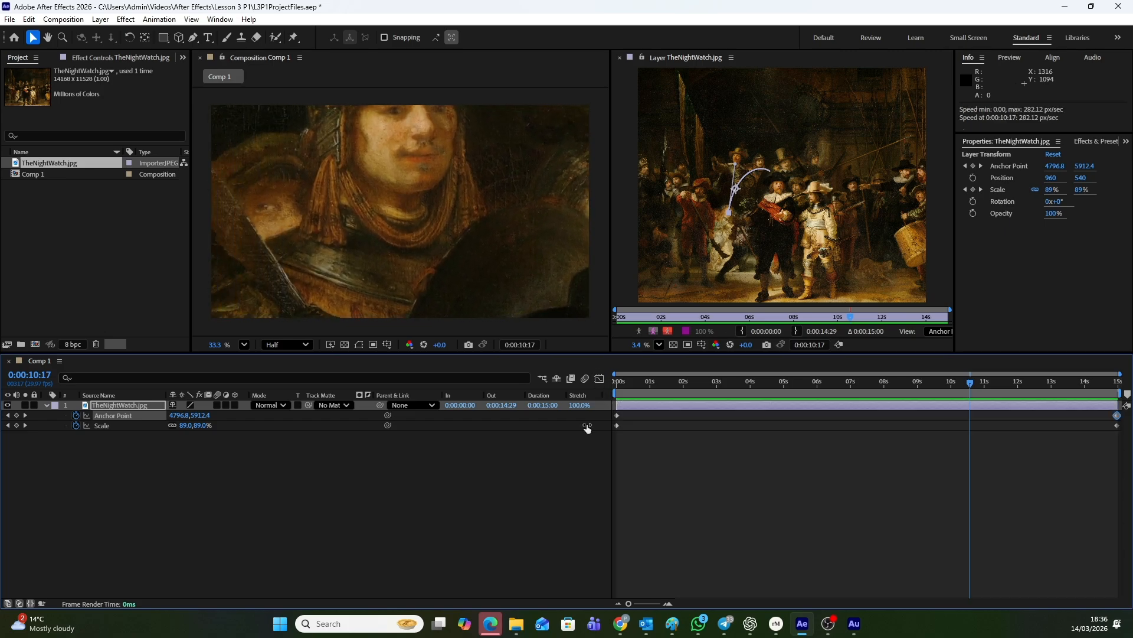